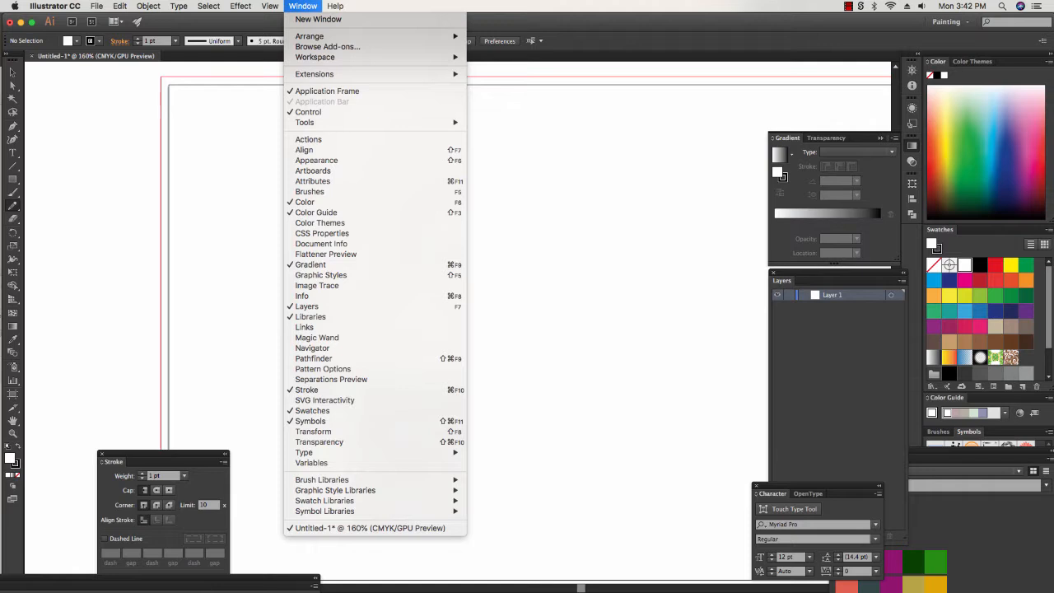
Show the Pathfinder panel and detach it from its panel group, placing it over the artboard's upper-left corner.
click(402, 359)
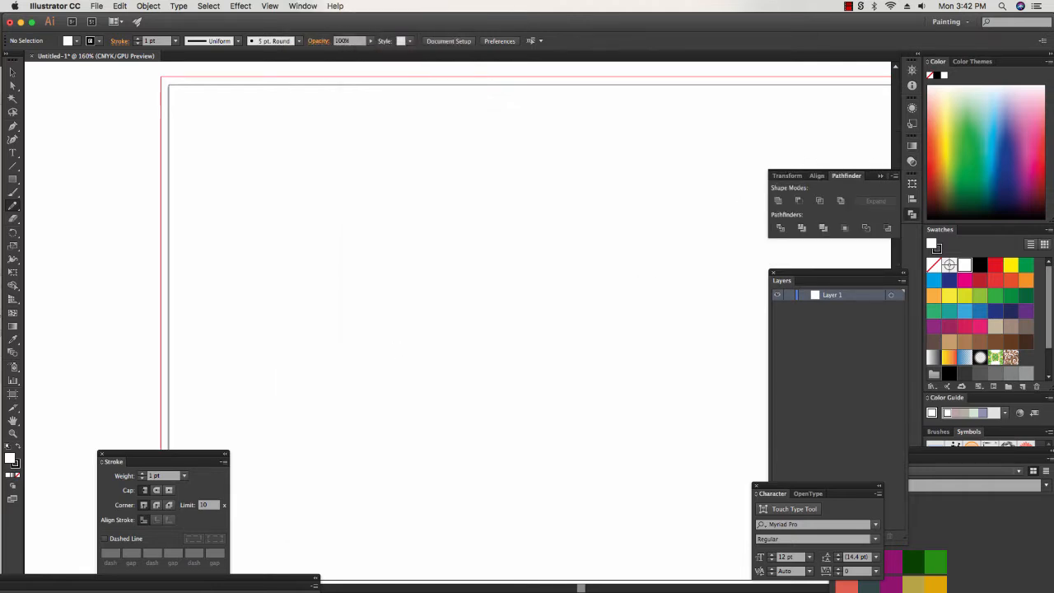
drag(847, 175, 88, 125)
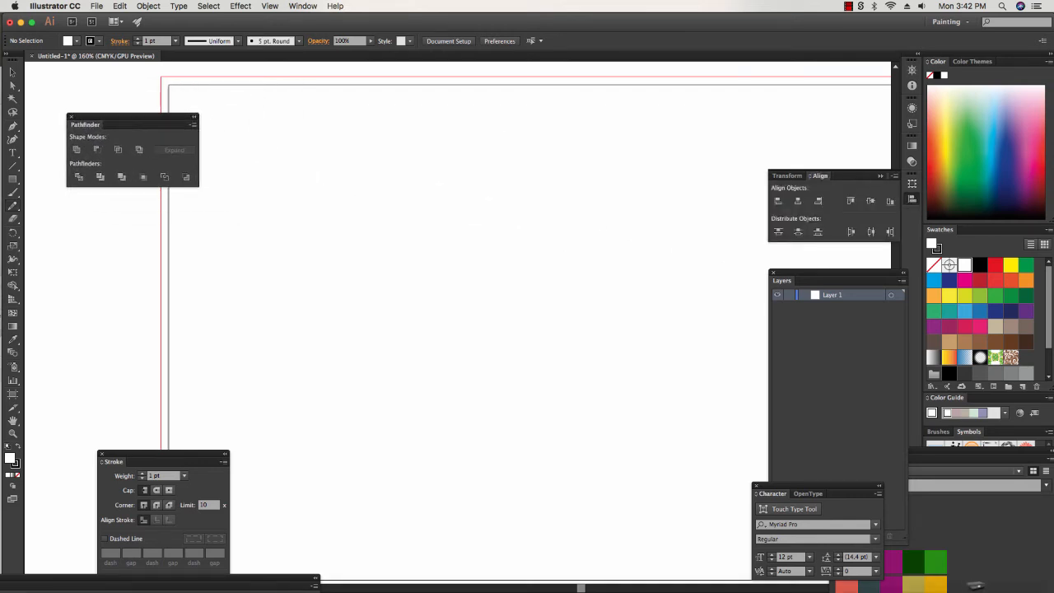
Draw a closed freeform blob about 248 by 374 px, fill it with magenta and remove its stroke.
mouse_move(352, 146)
mouse_down()
mouse_move(257, 252)
mouse_move(293, 284)
mouse_move(327, 450)
mouse_move(422, 468)
mouse_move(465, 396)
mouse_move(450, 324)
mouse_move(395, 270)
mouse_move(419, 233)
mouse_move(425, 180)
mouse_move(356, 152)
mouse_up()
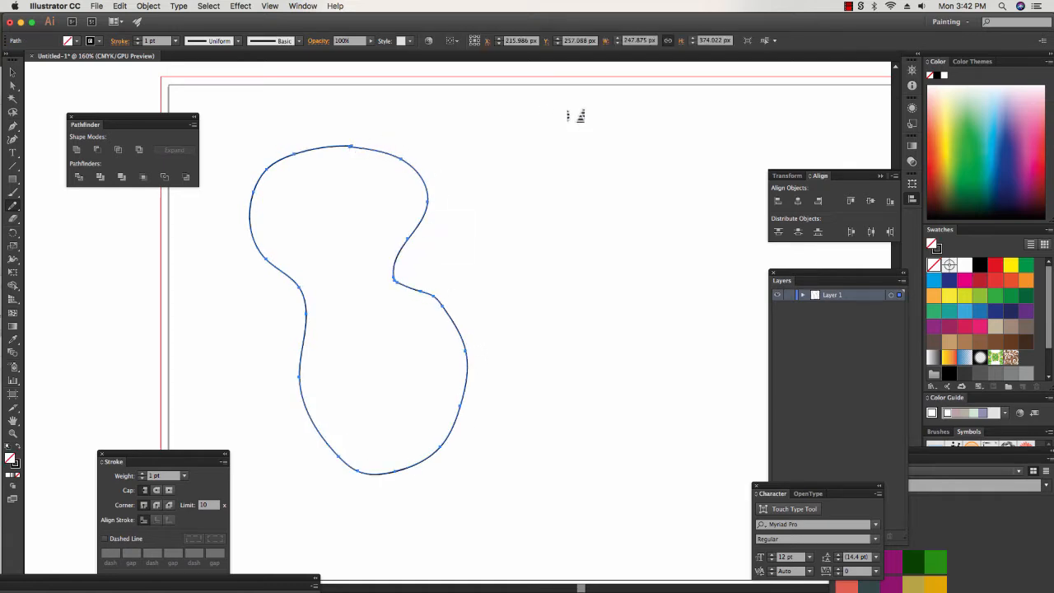
click(964, 280)
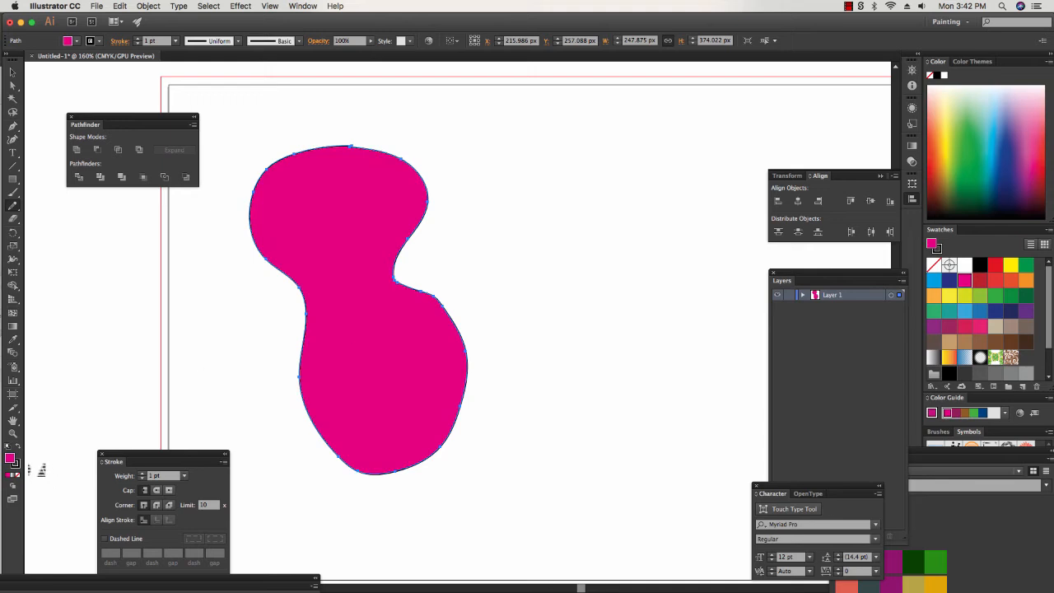
click(16, 464)
click(18, 476)
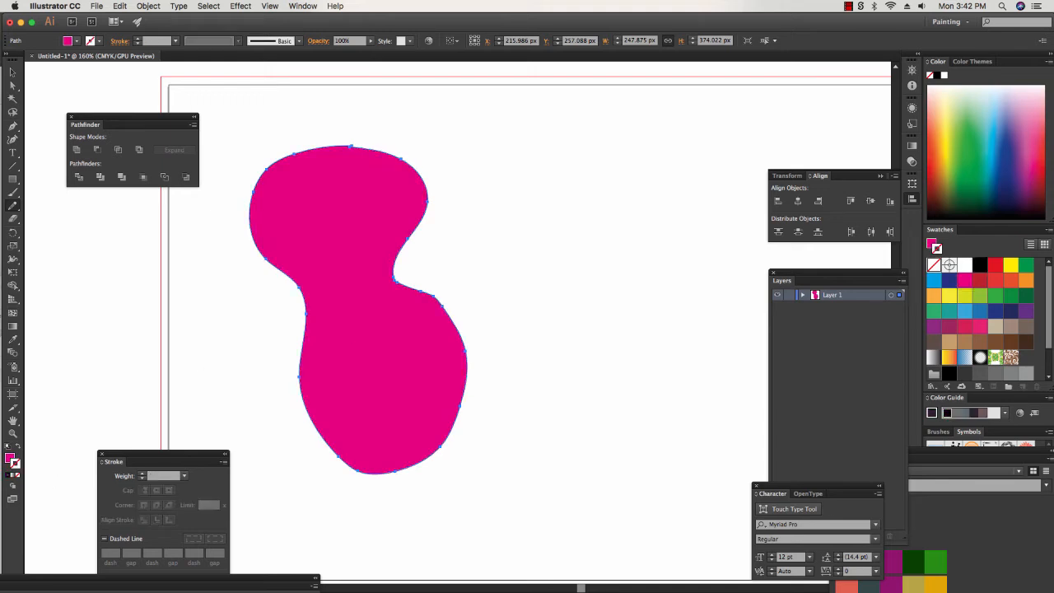
click(10, 458)
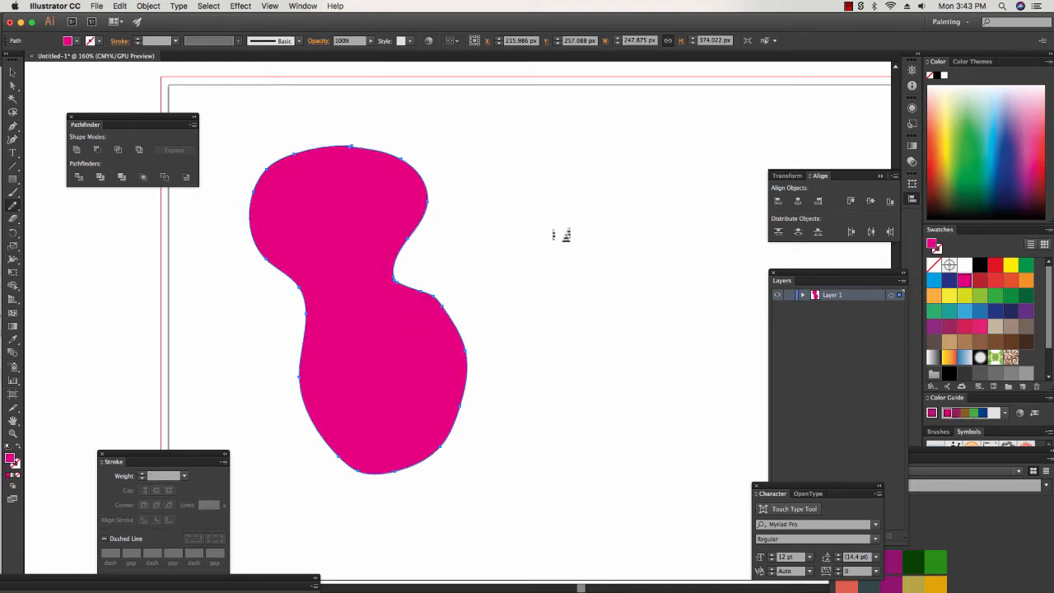
key(v)
click(66, 87)
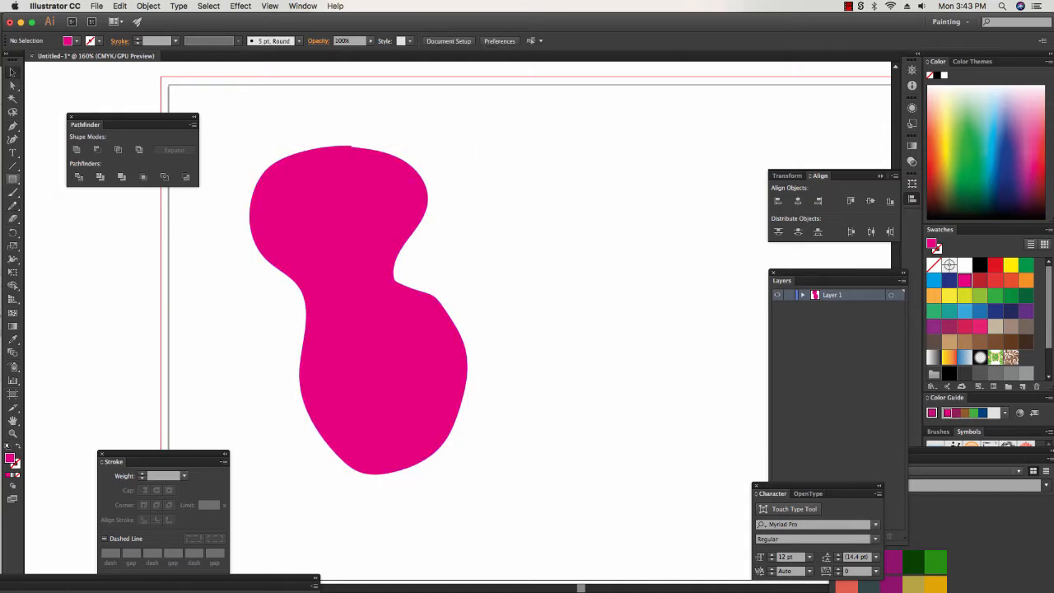
Draw a yellow-filled rectangle about 227 by 288 px and position it overlapping the right part of the magenta blob.
key(m)
drag(350, 124, 548, 377)
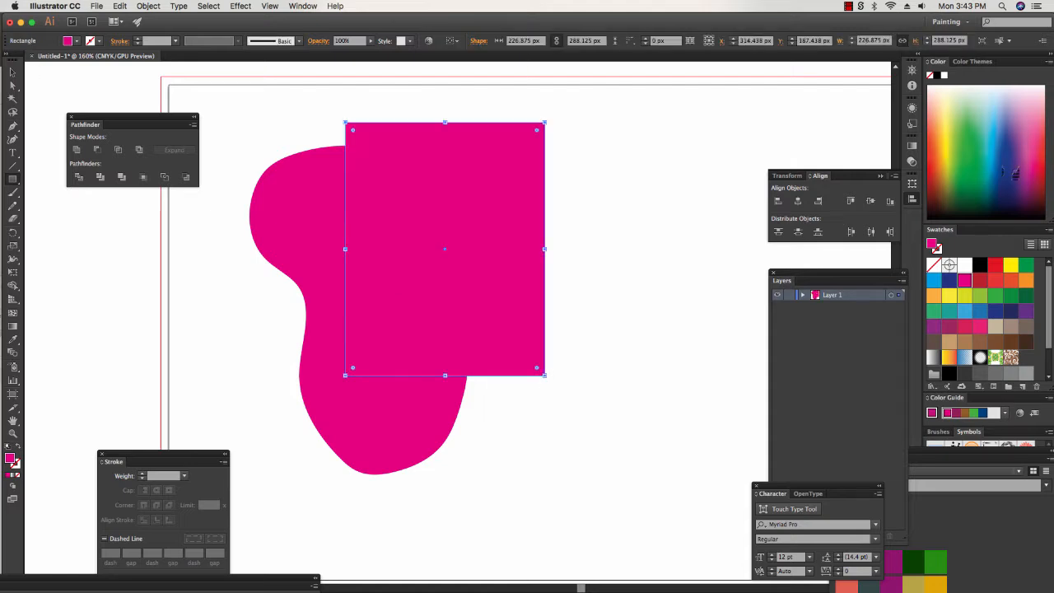
click(1011, 266)
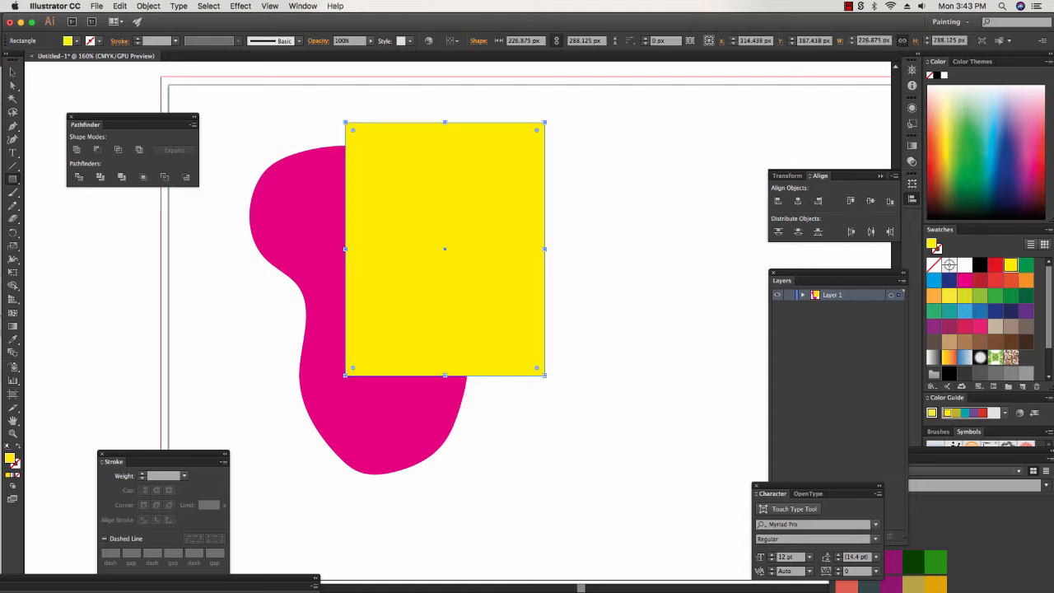
key(v)
click(717, 250)
mouse_move(486, 262)
mouse_down()
mouse_move(593, 265)
mouse_move(477, 264)
mouse_move(494, 265)
mouse_up()
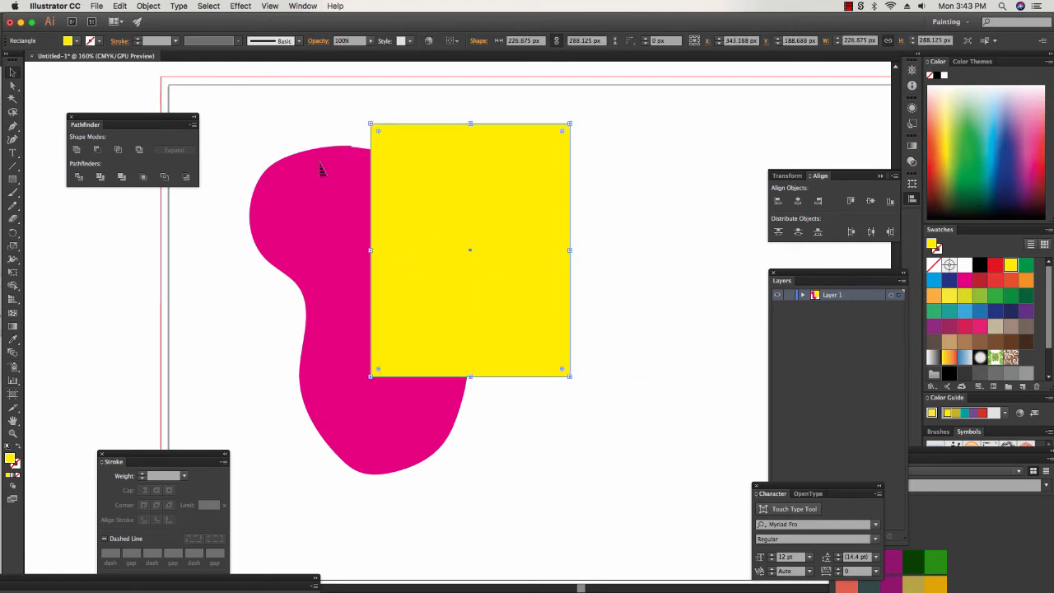
Divide the overlapping blob and rectangle with Pathfinder, and expand the resulting group in a repositioned Layers panel.
drag(323, 142, 486, 297)
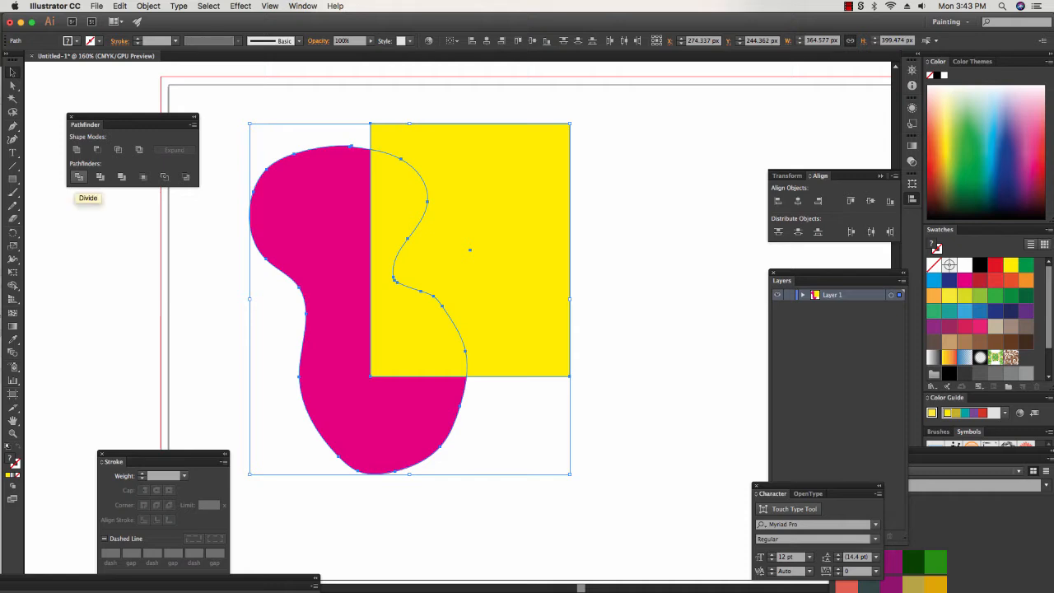
click(78, 176)
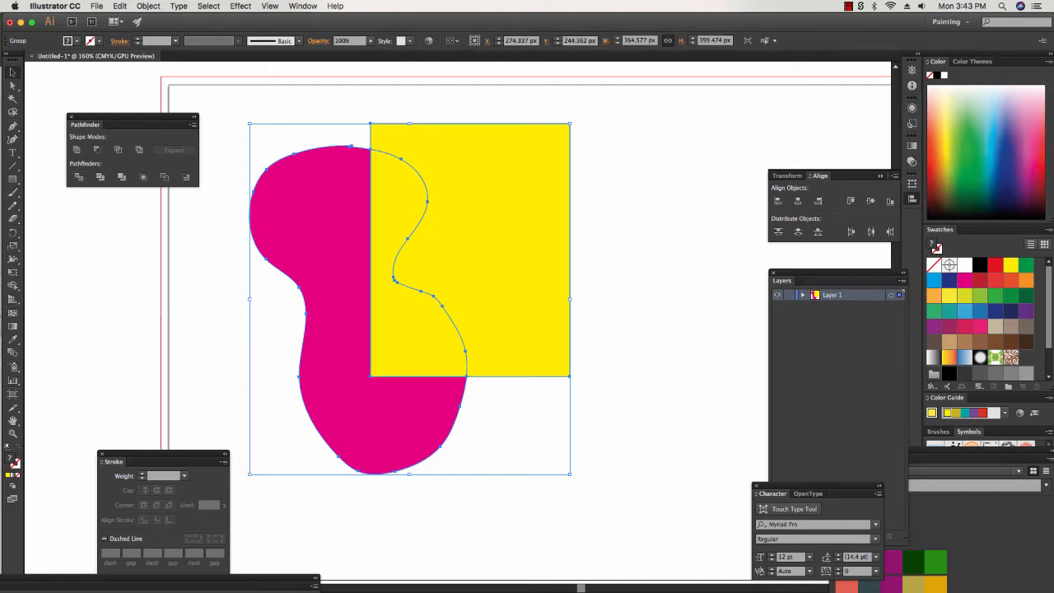
click(804, 294)
drag(791, 280, 623, 113)
click(646, 138)
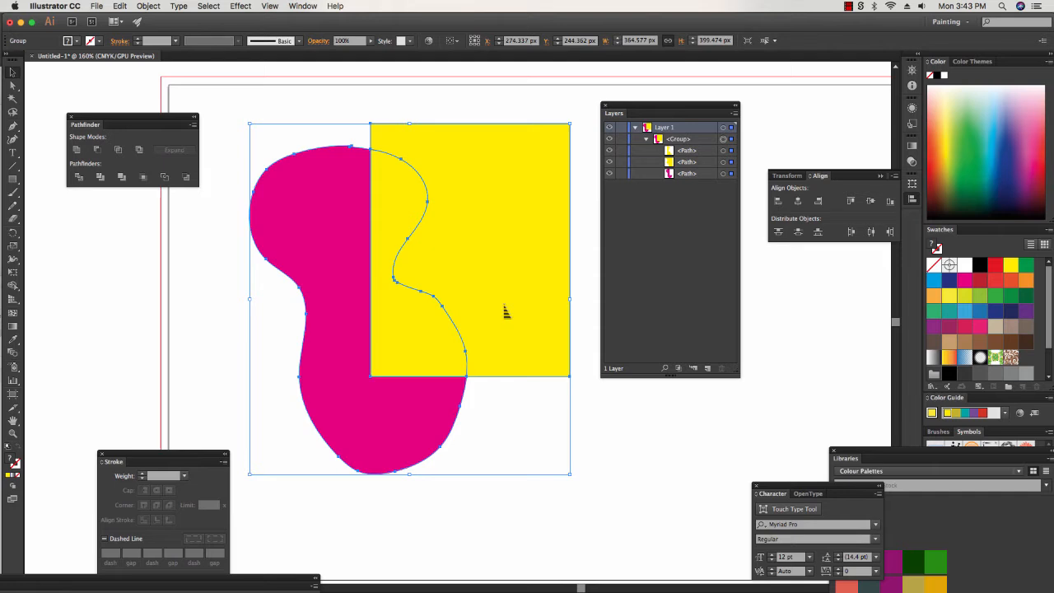
Undo the division and move the yellow rectangle back over the right part of the magenta blob.
key(super+z)
key(super+z)
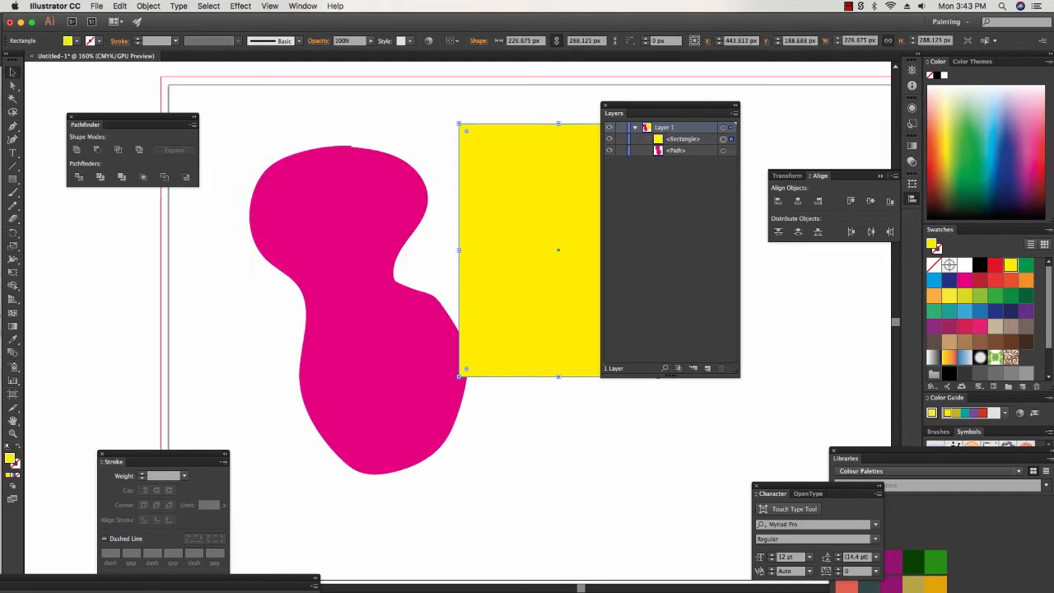
click(684, 139)
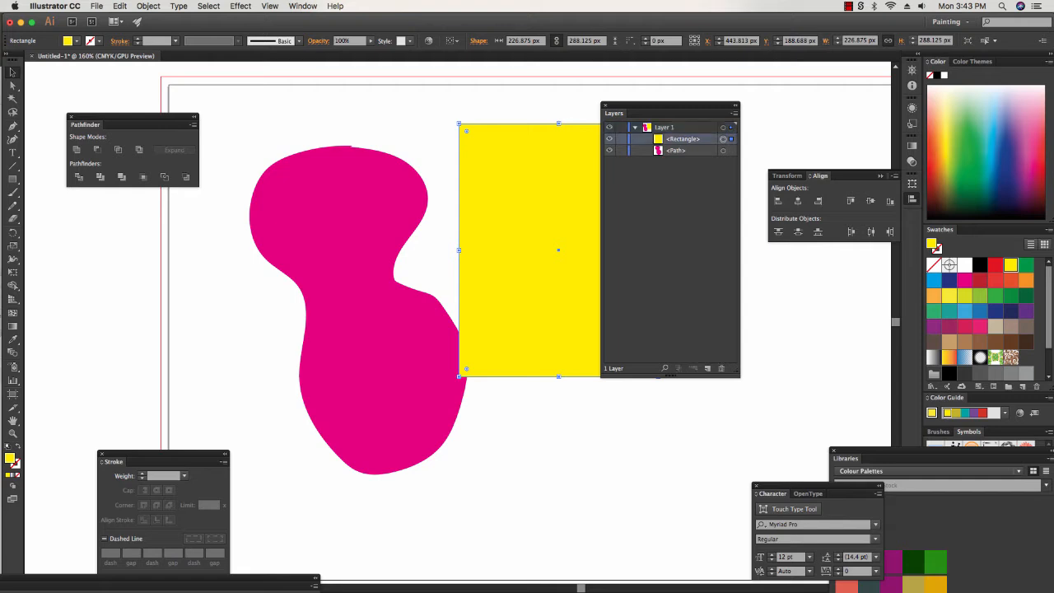
click(683, 151)
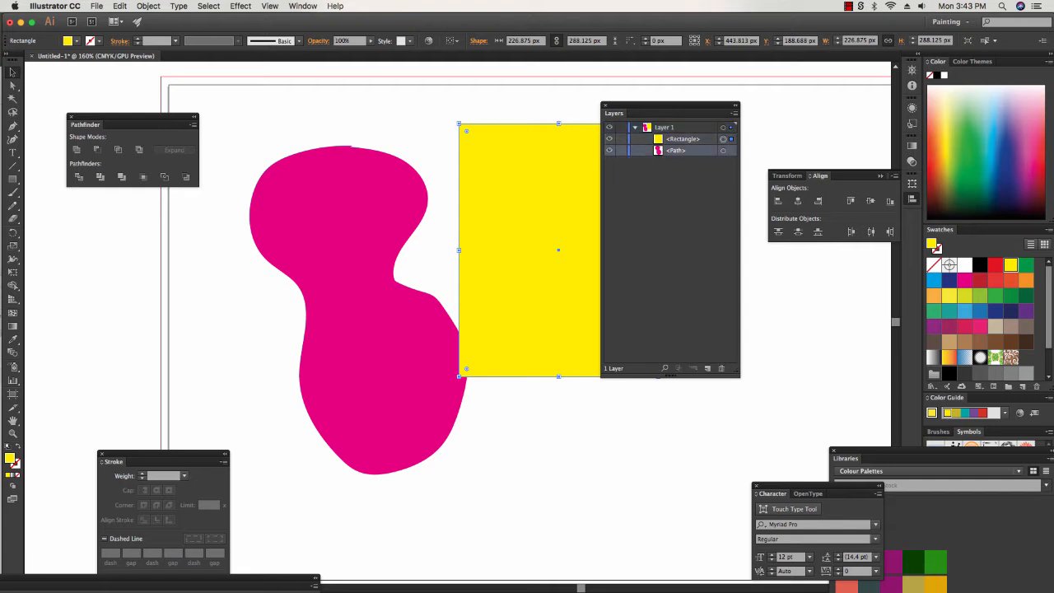
drag(539, 222, 442, 221)
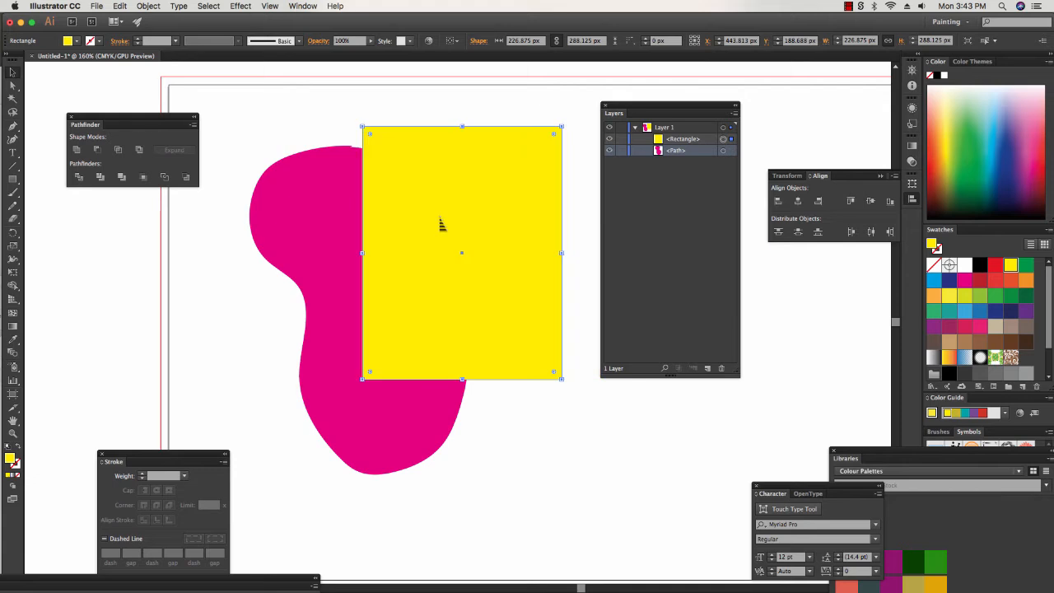
Divide the overlapping blob and rectangle with Pathfinder again and select each path of the expanded group in turn.
shift+click(330, 220)
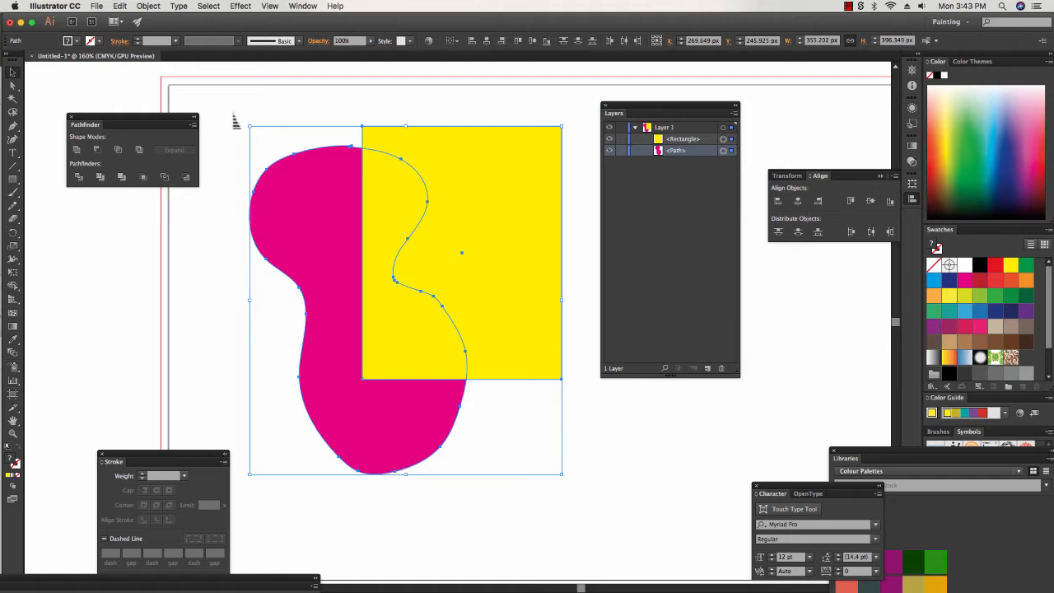
drag(233, 118, 490, 364)
click(78, 176)
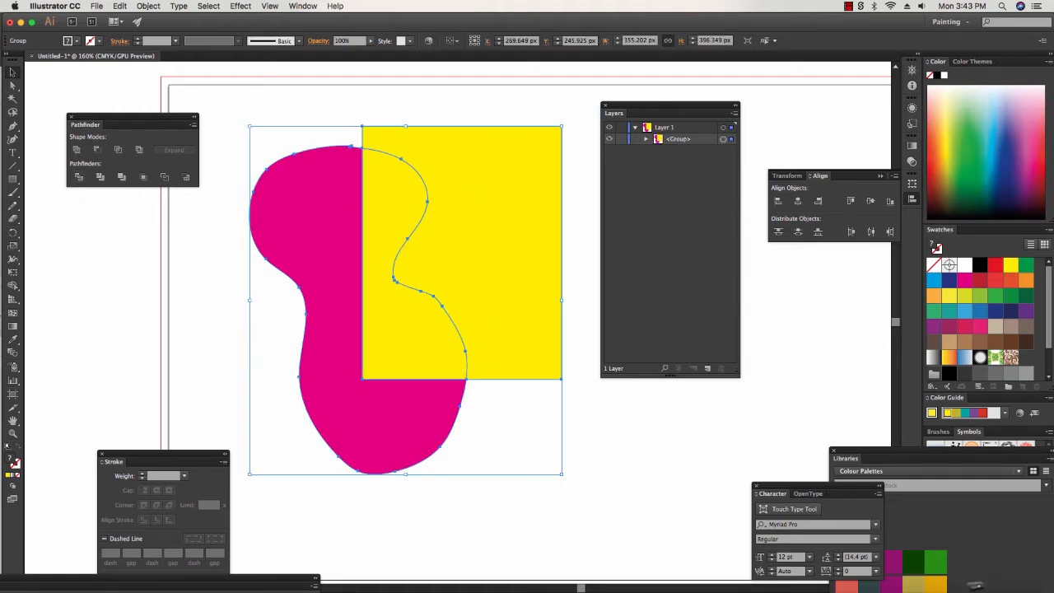
click(646, 139)
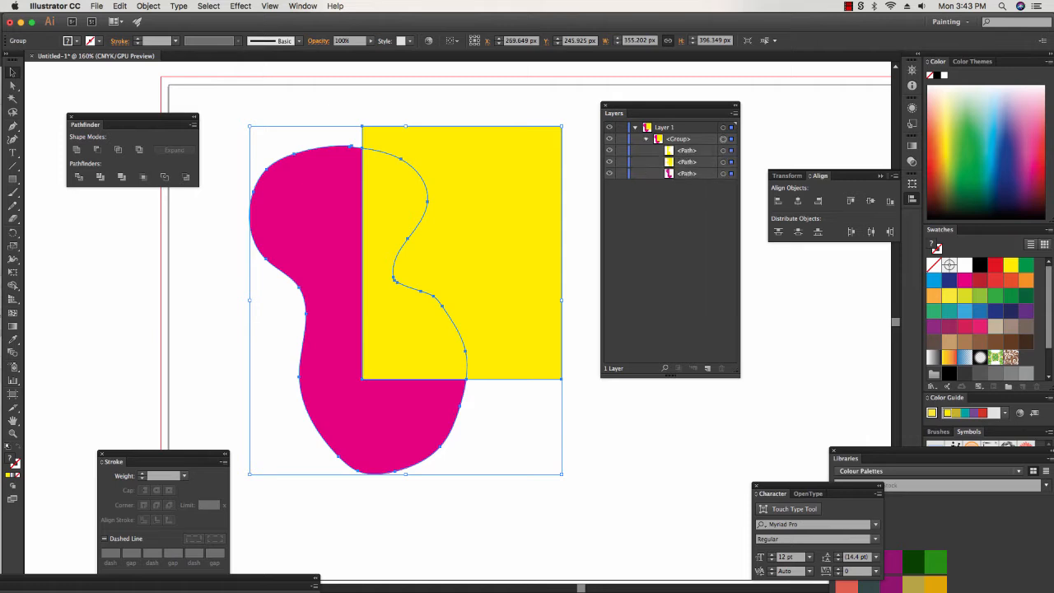
click(687, 150)
click(732, 150)
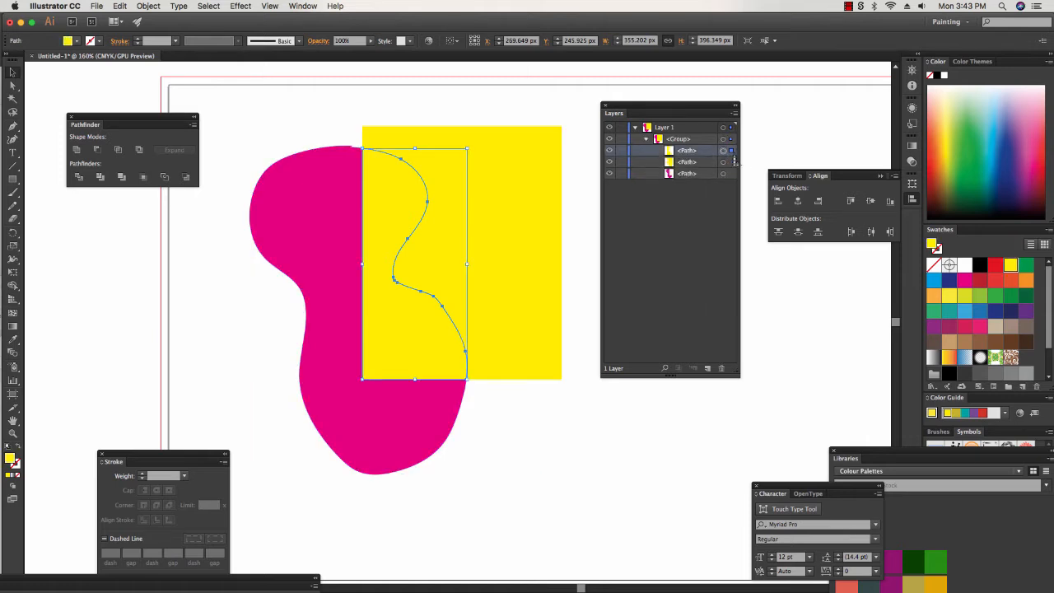
shift+click(733, 163)
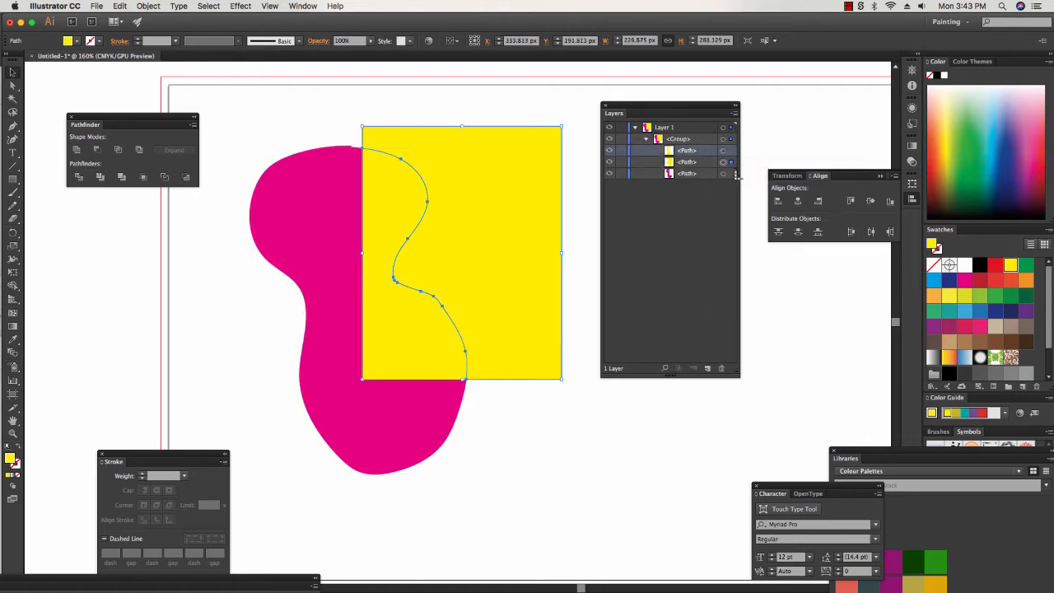
click(730, 173)
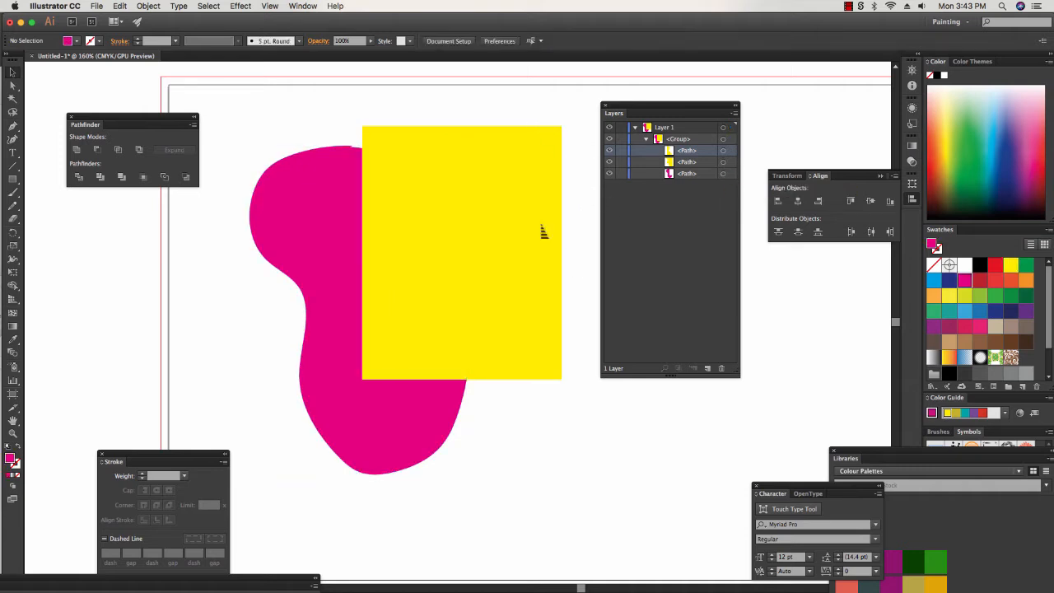
click(577, 268)
Select only the overlap piece inside the divided group and fill it with orange.
click(12, 85)
click(411, 292)
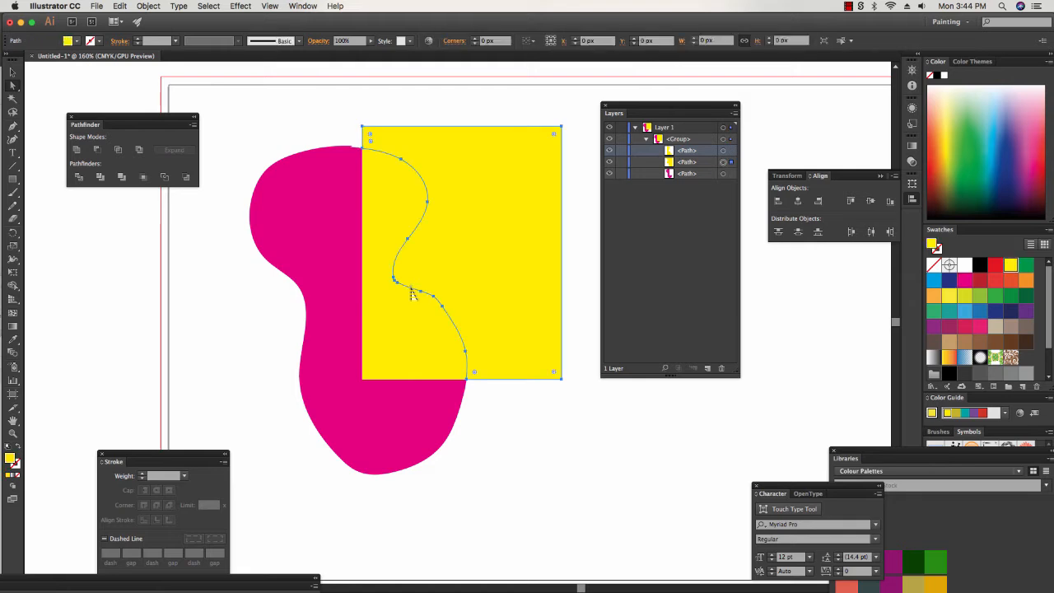
click(581, 159)
click(400, 322)
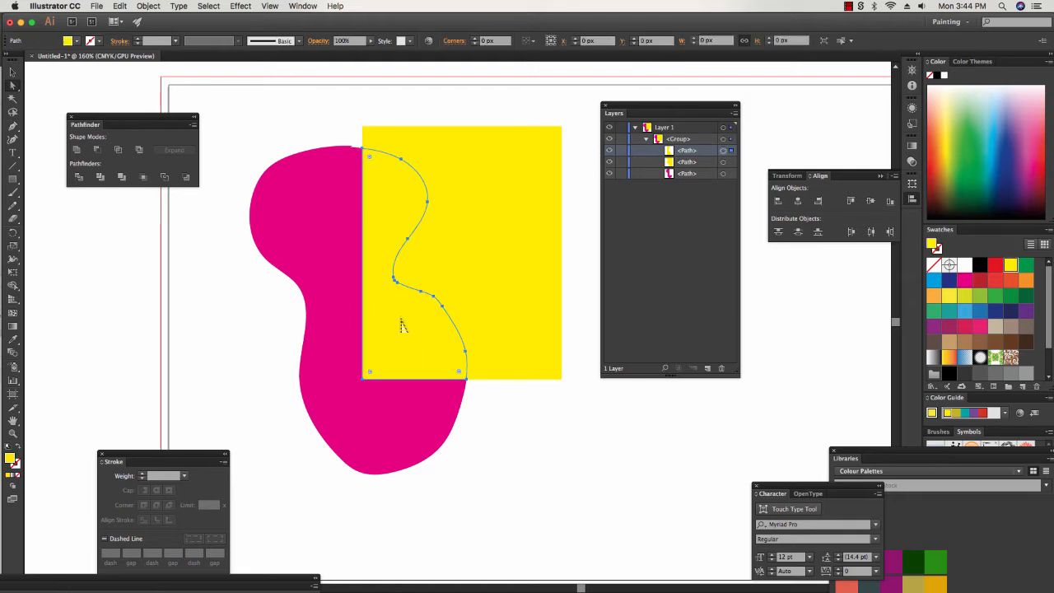
click(1028, 283)
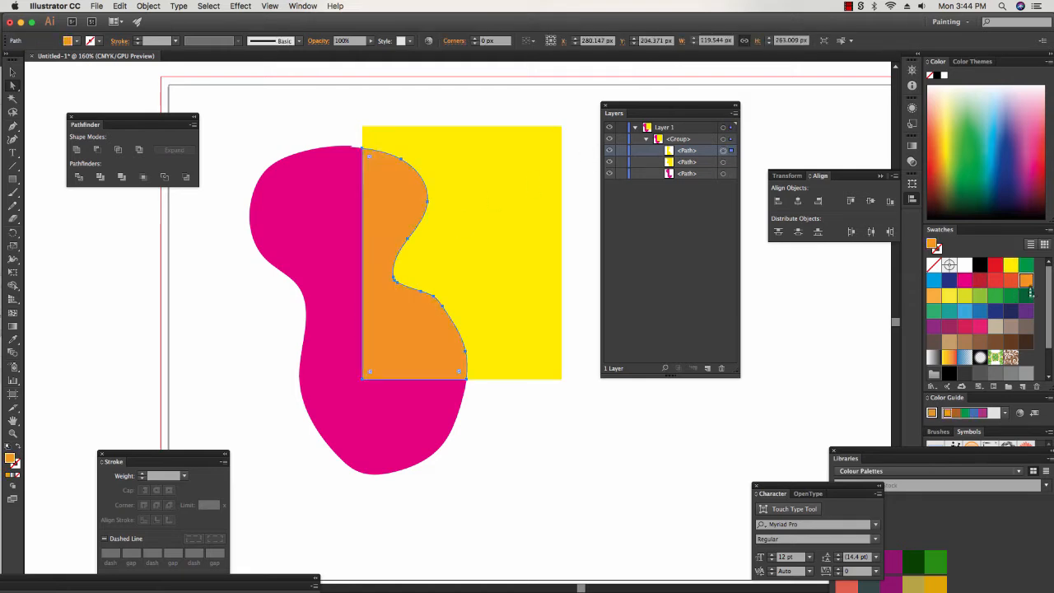
click(495, 395)
Pull the magenta, yellow and orange pieces slightly apart to separate the divided shapes.
click(332, 313)
drag(332, 310, 322, 313)
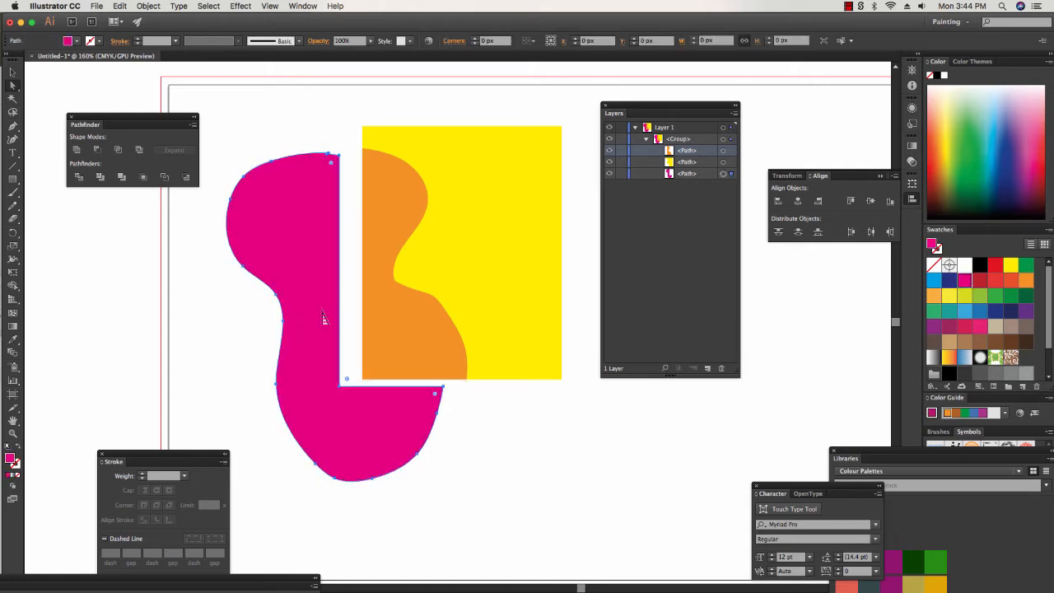
drag(522, 320, 536, 325)
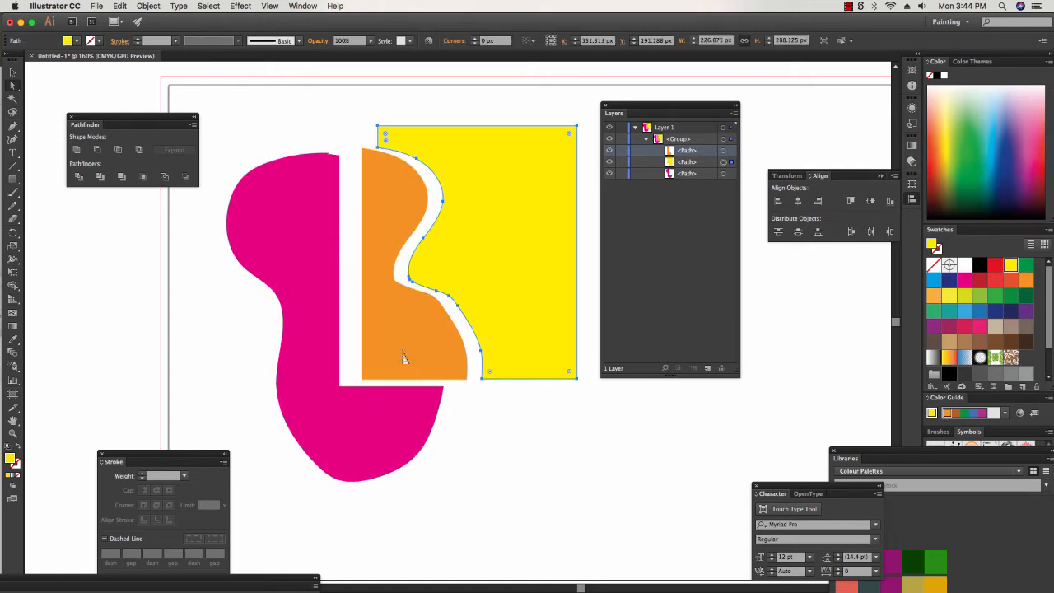
drag(405, 357, 392, 357)
click(574, 551)
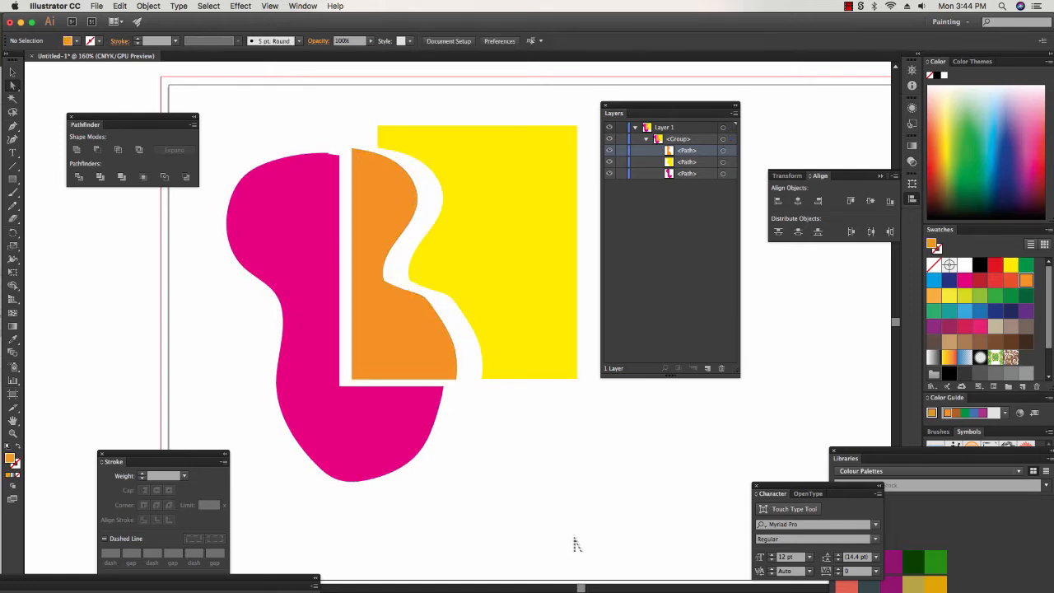
Move the orange and yellow pieces back against the magenta piece to reassemble the overlapping shapes.
drag(423, 364, 410, 369)
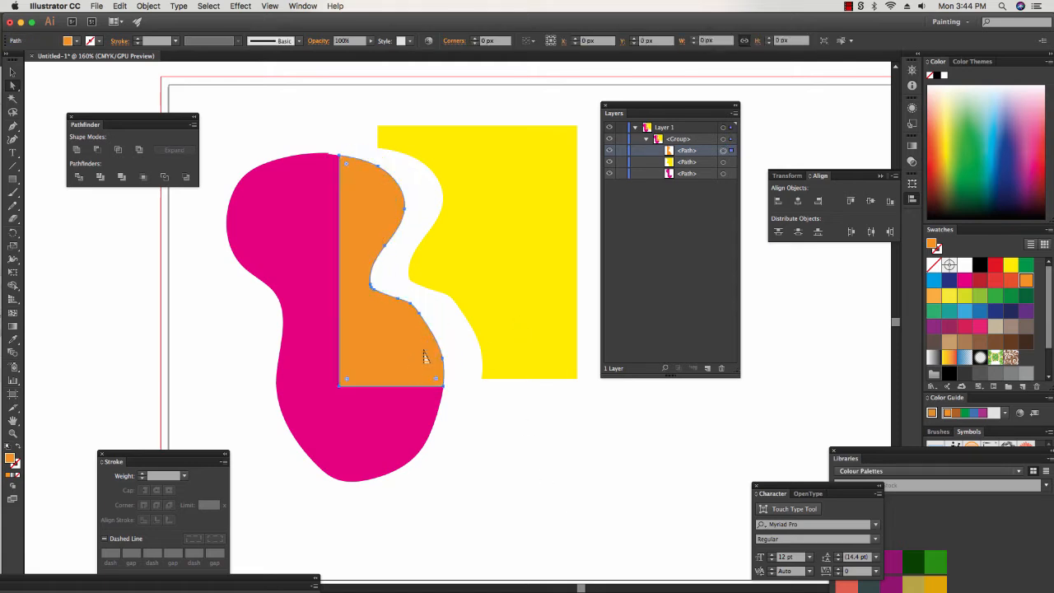
drag(555, 307, 513, 318)
click(562, 445)
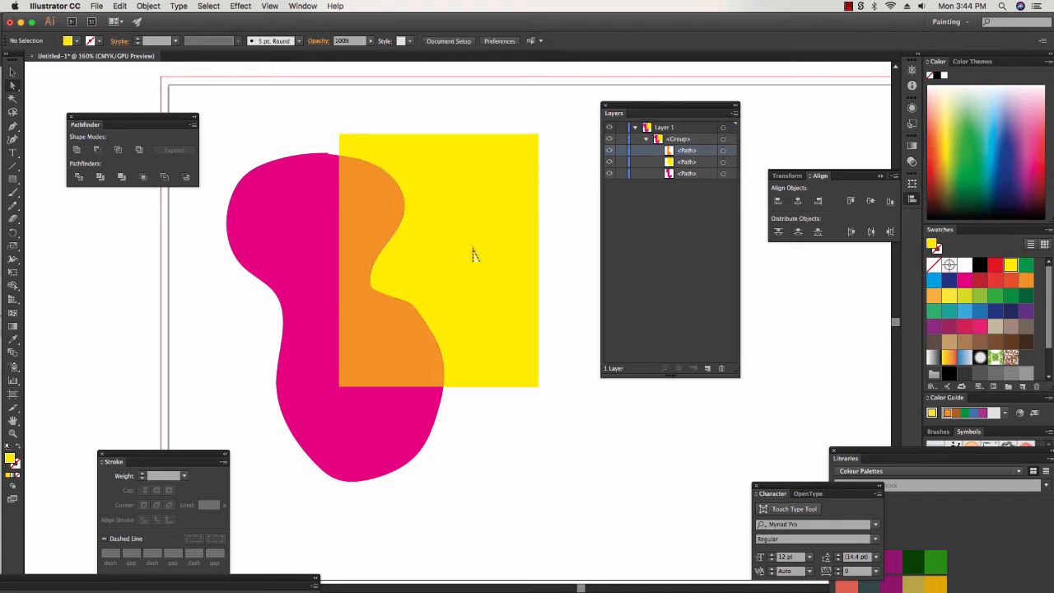
Delete all the divided pieces and draw a new yellow rectangle about 299 by 319 px.
drag(219, 137, 553, 495)
key(Delete)
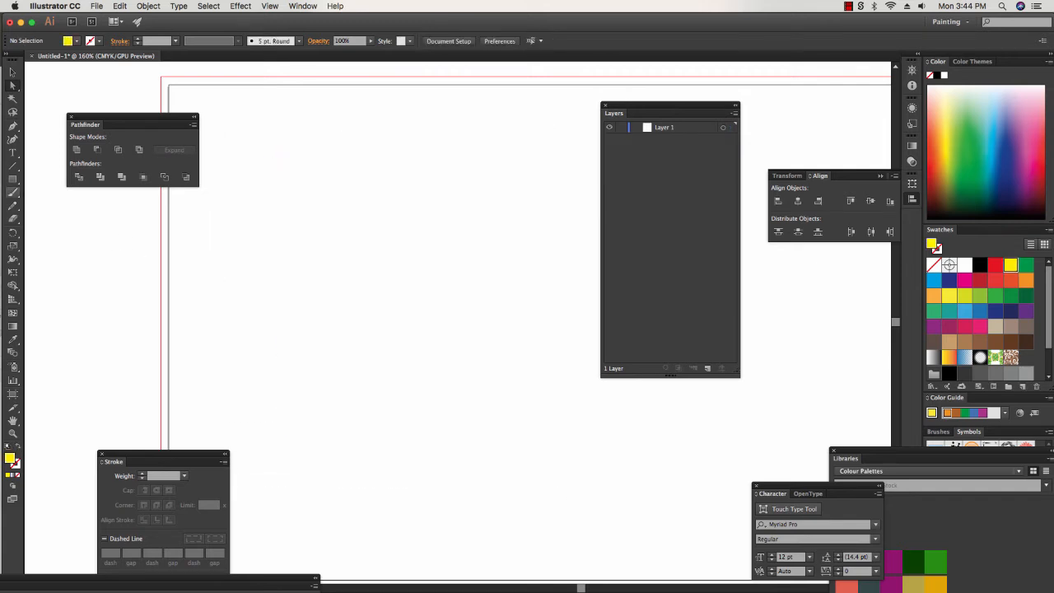
click(12, 179)
mouse_move(276, 143)
mouse_down()
mouse_move(483, 282)
mouse_move(538, 425)
mouse_up()
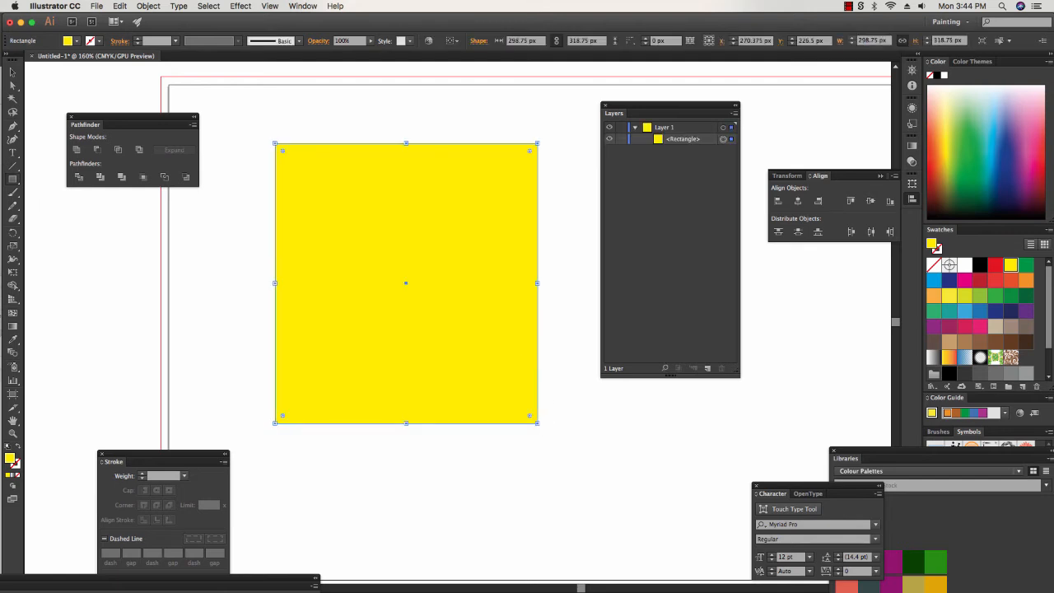
Draw a circle about 219 px in diameter inside the yellow rectangle and nudge it left to centre it horizontally.
drag(13, 178, 50, 206)
drag(328, 183, 452, 370)
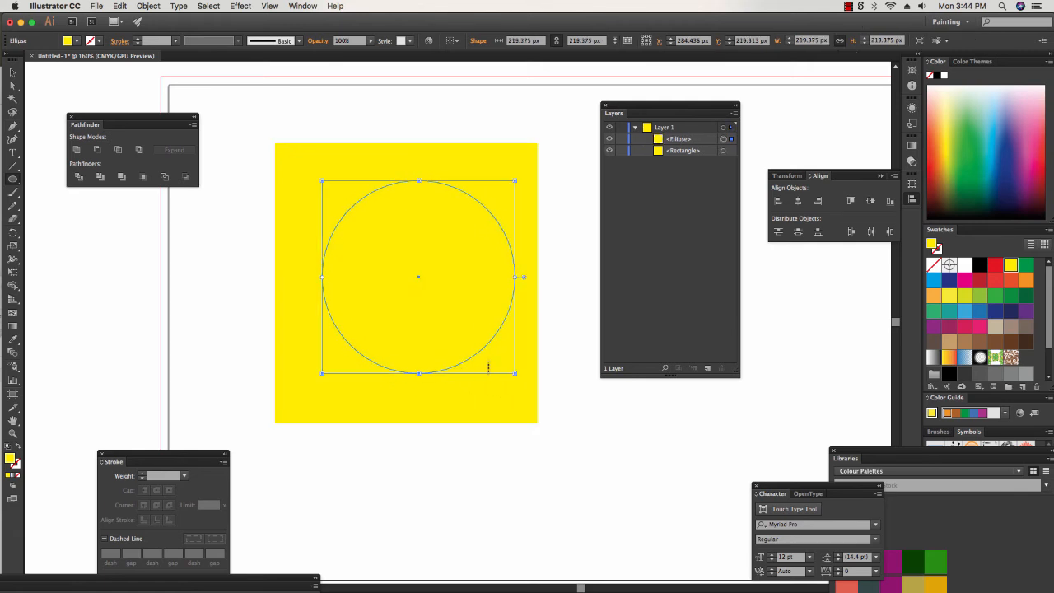
key(Left)
key(Left)
key(Left)
key(Left)
key(Left)
key(Left)
key(Left)
key(Left)
key(Left)
key(Left)
key(Left)
key(Left)
key(Left)
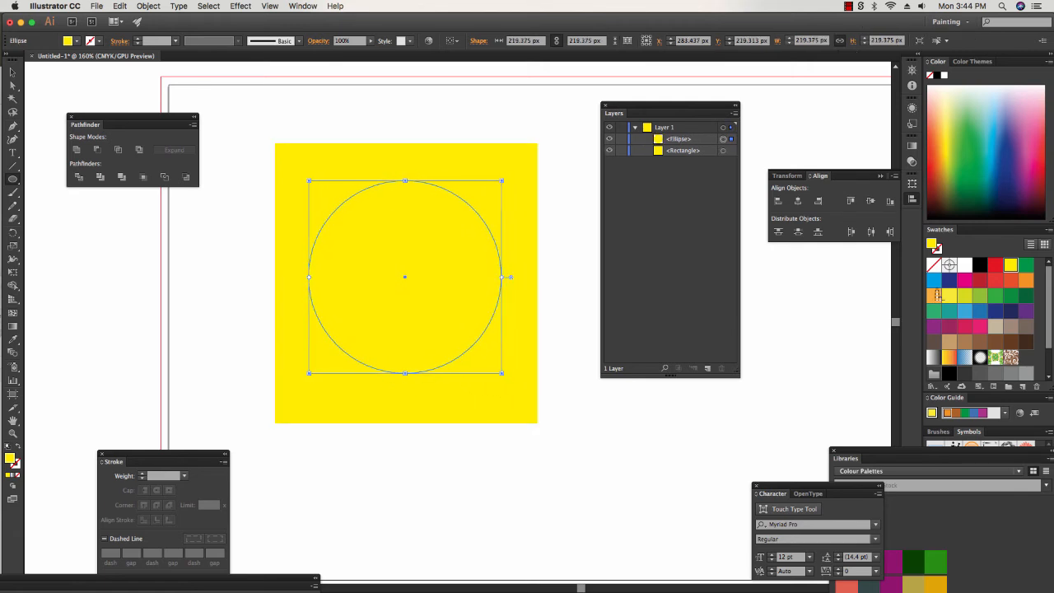
Nudge the circle down to centre it vertically in the yellow rectangle and fill it with CMYK Cyan.
key(Down)
key(Down)
key(Down)
key(Down)
key(Down)
key(Down)
key(Down)
key(Down)
key(Down)
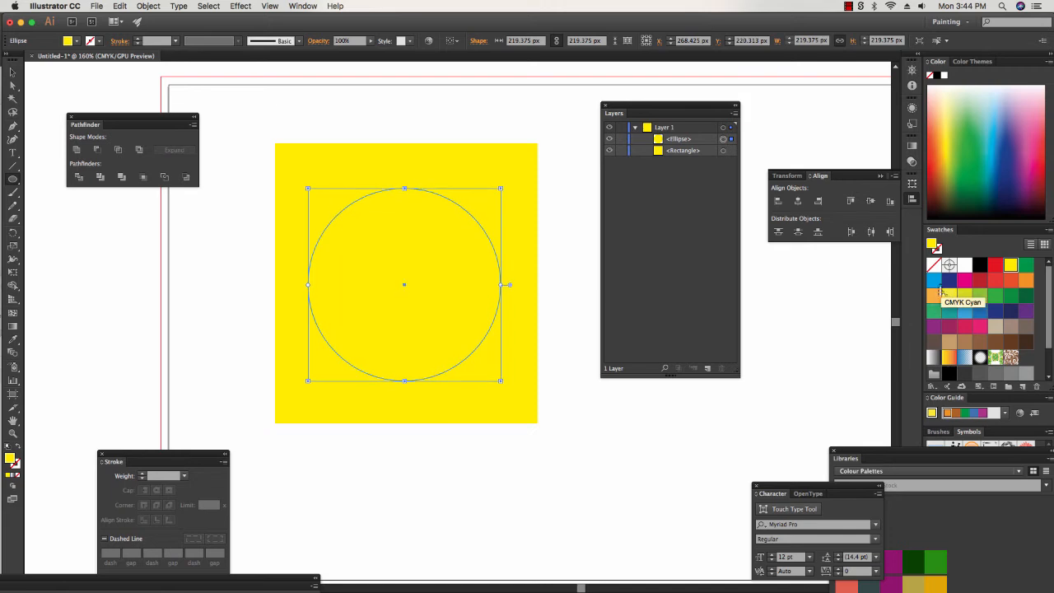
click(934, 280)
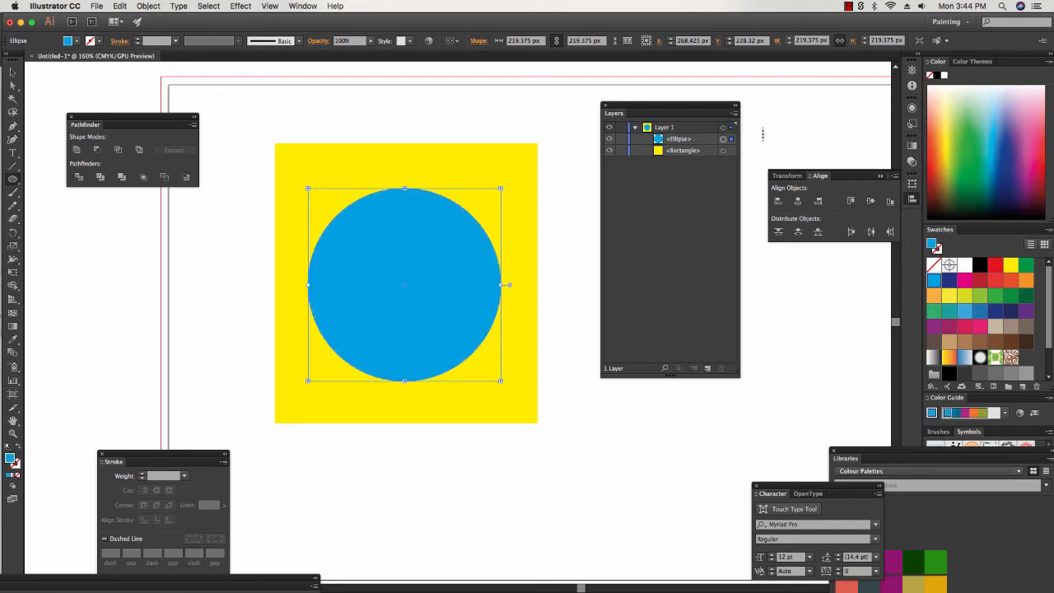
Try merging the blue circle and yellow rectangle with Pathfinder Unite, and undo the merge.
click(682, 139)
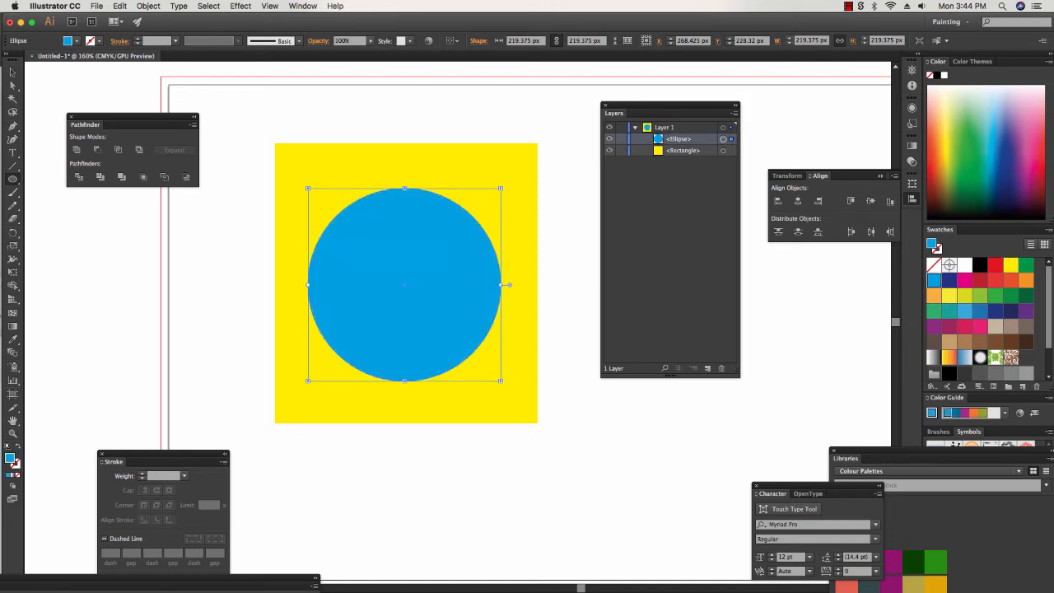
click(683, 151)
click(682, 139)
click(683, 151)
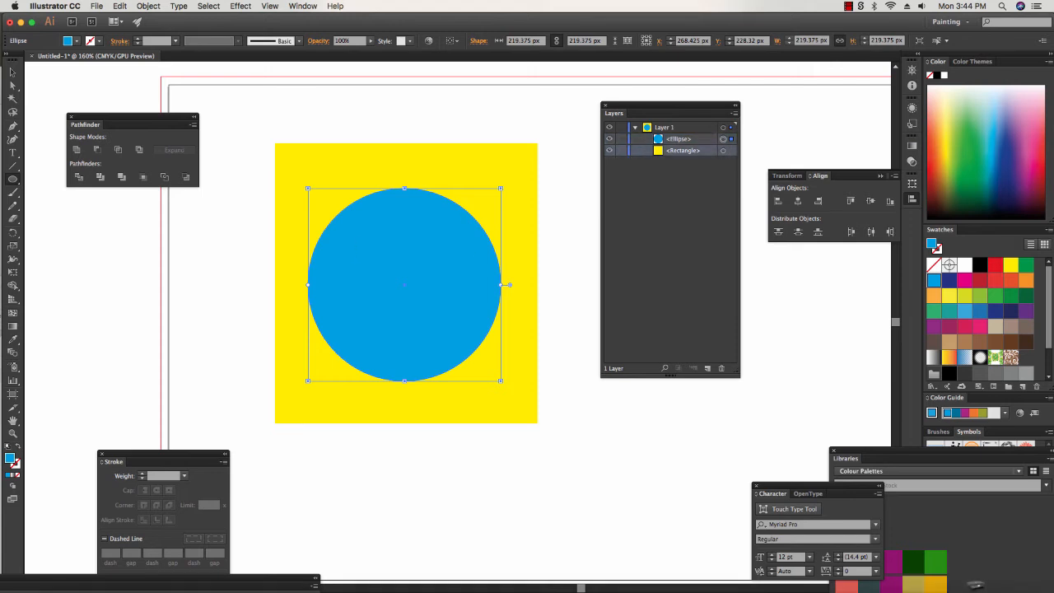
click(12, 73)
drag(280, 107, 458, 401)
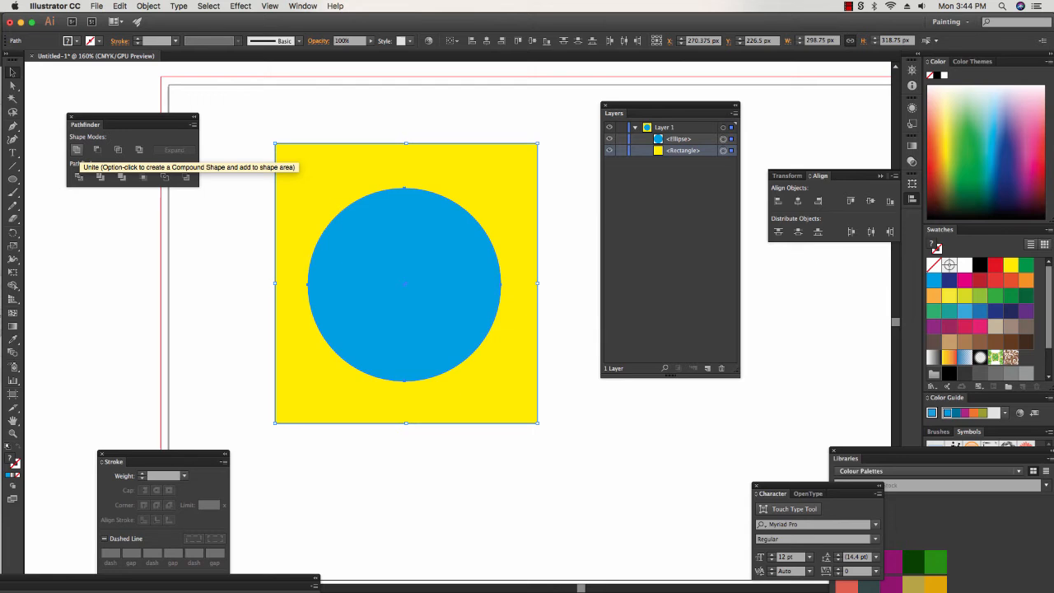
click(77, 150)
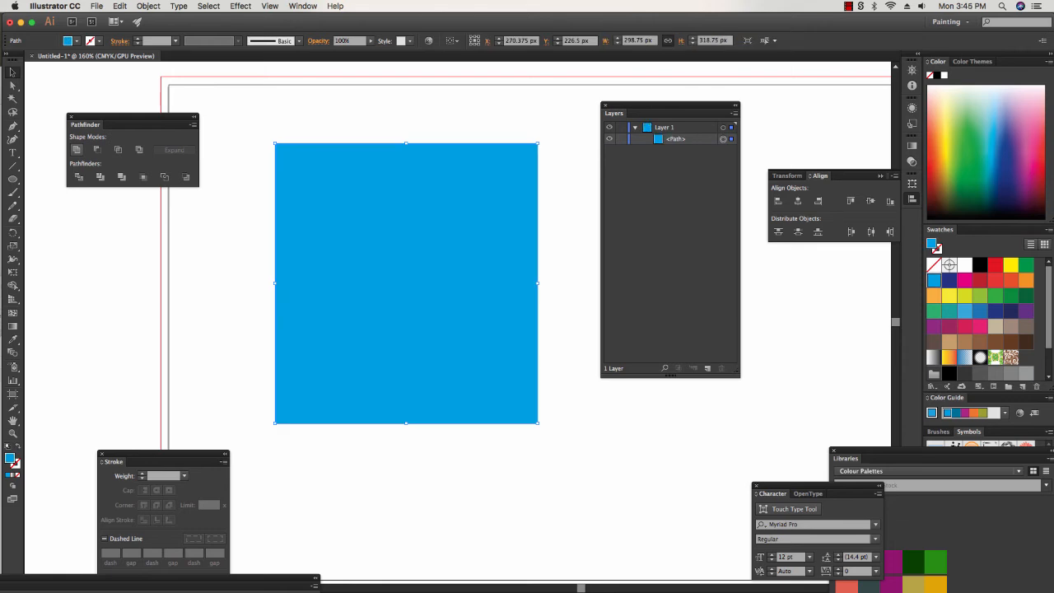
key(super+z)
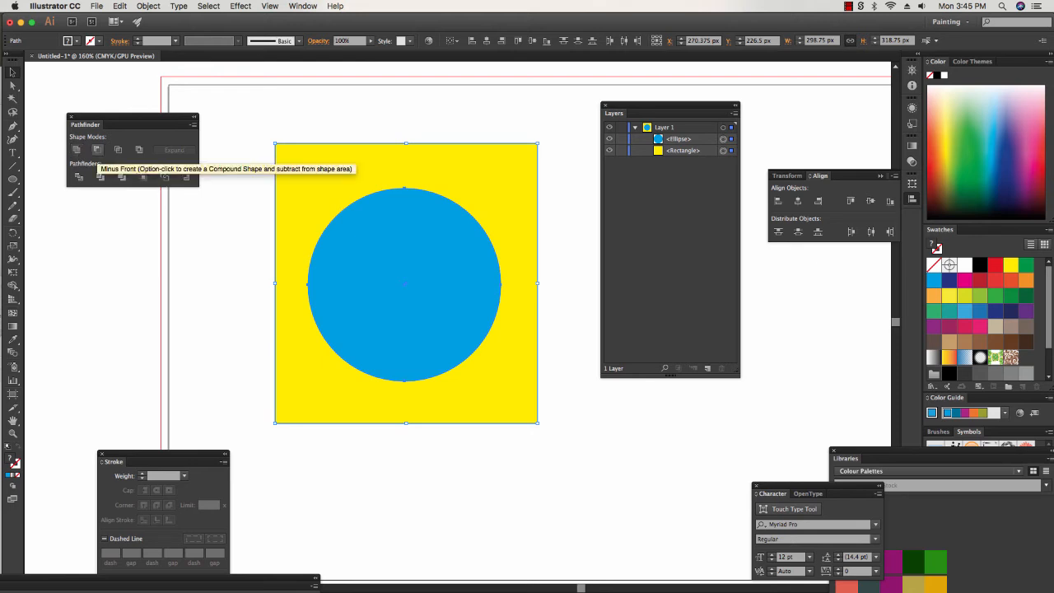
Cut the blue circle out of the yellow rectangle with Minus Front and shift the cut-out shape slightly down and left.
click(96, 150)
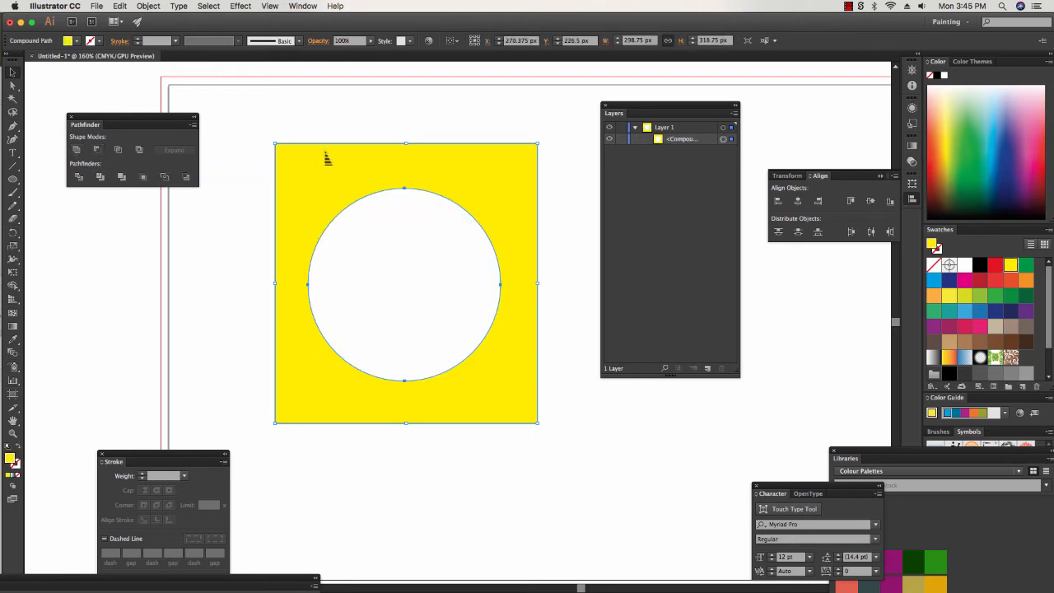
drag(318, 172, 302, 186)
key(super+shift+a)
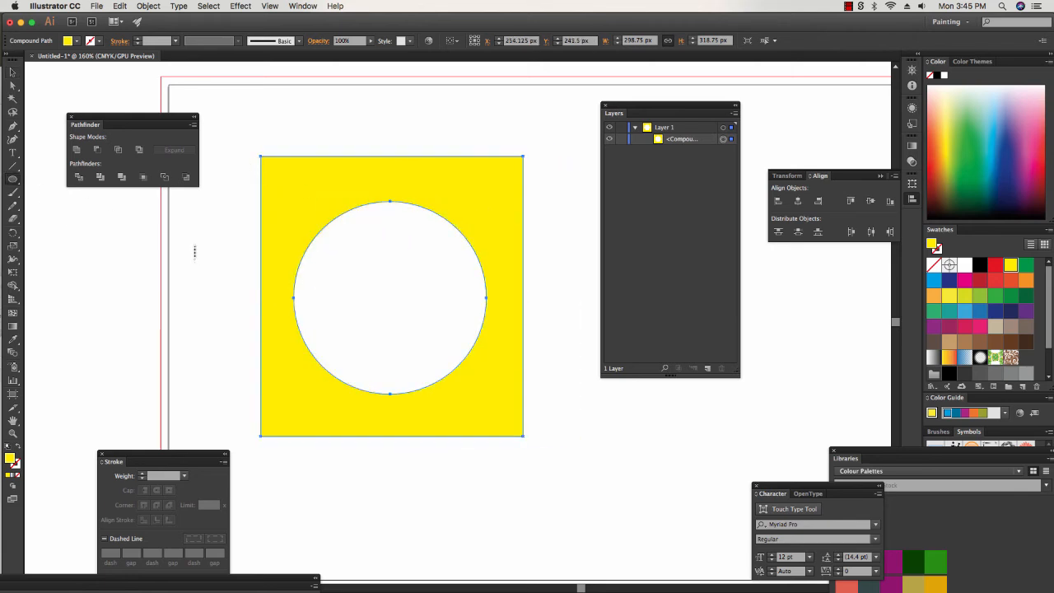
Place a red ellipse about 203 by 193 px behind the yellow cut-out and move the cut-out slightly to the right.
drag(188, 234, 367, 402)
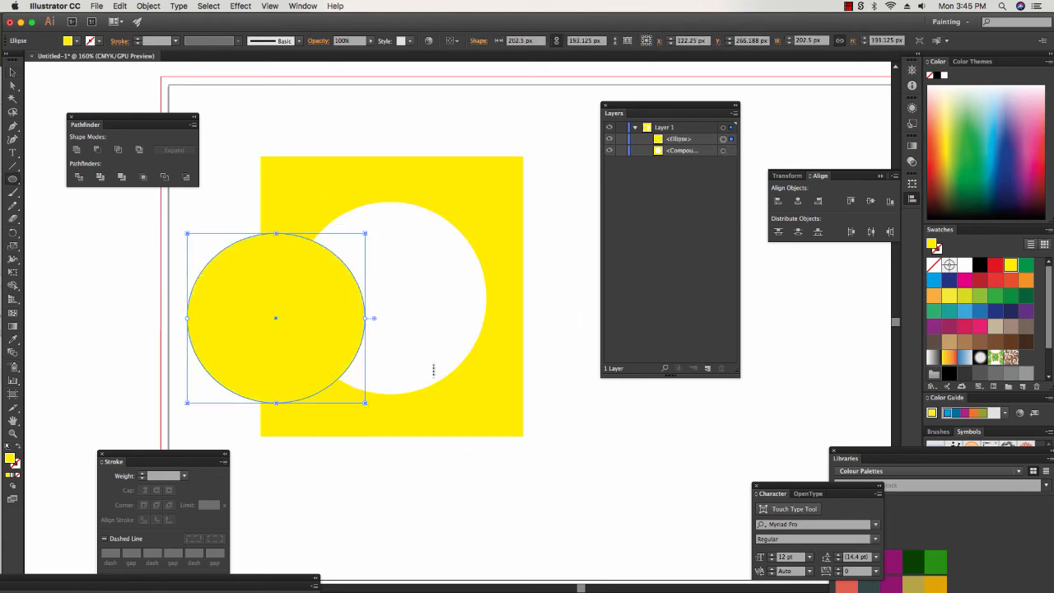
click(996, 264)
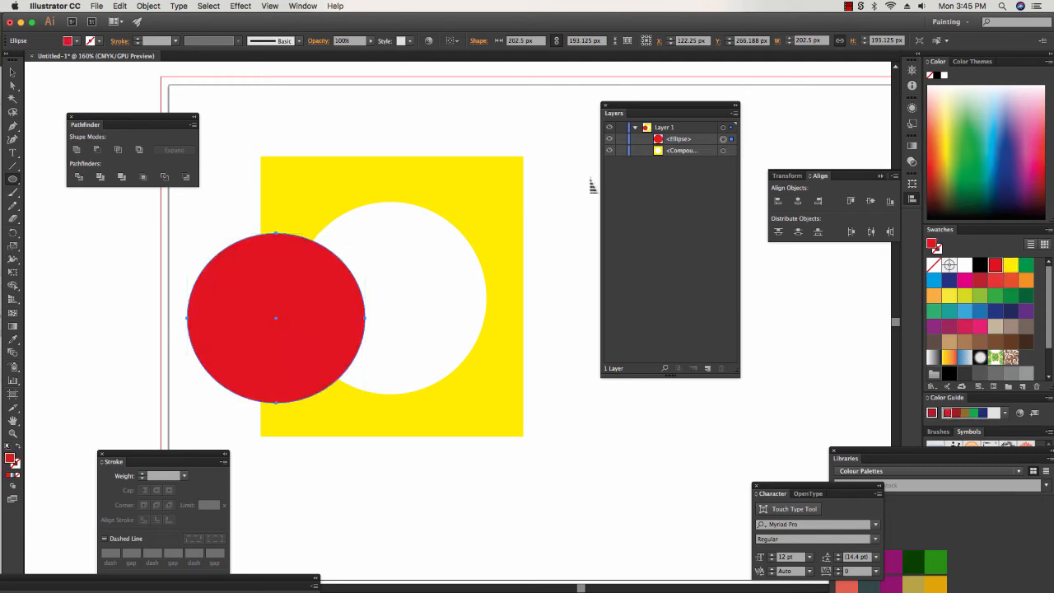
key(super+shift+bracketleft)
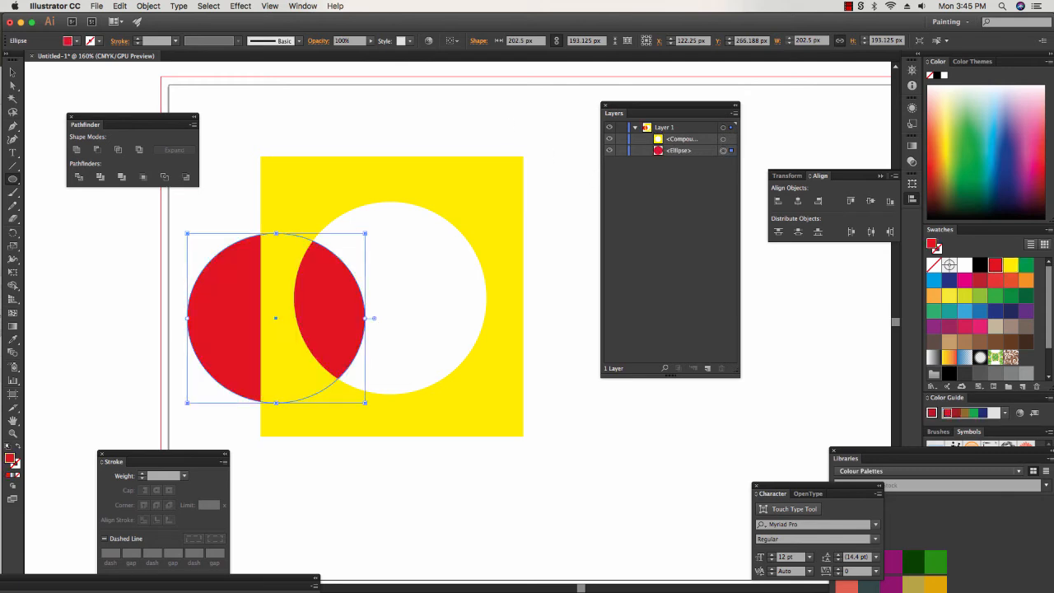
key(v)
mouse_move(430, 211)
mouse_down()
mouse_move(466, 206)
mouse_move(447, 207)
mouse_up()
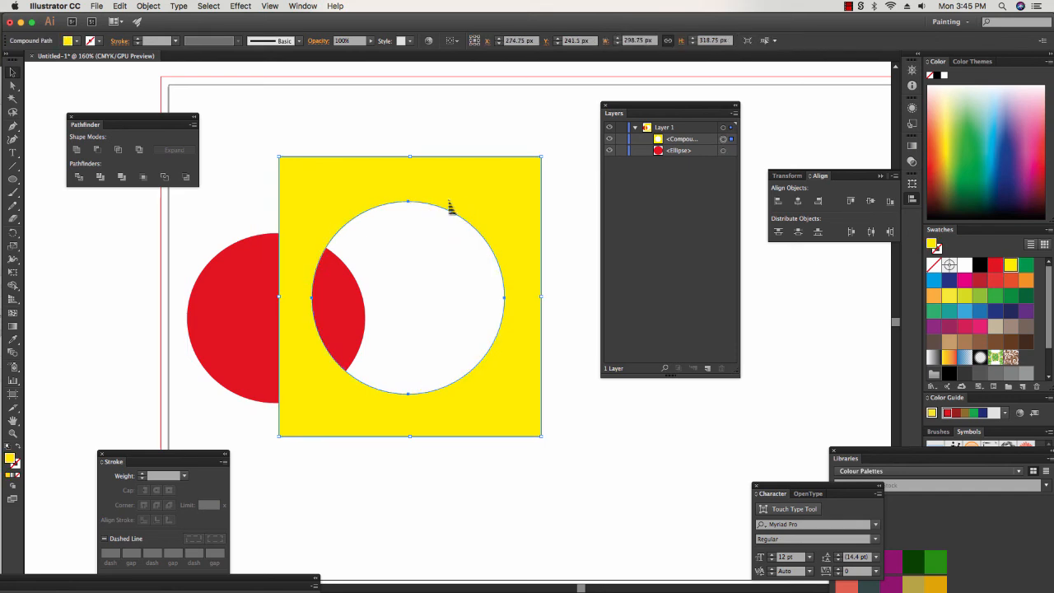
Undo the red ellipse, the moves and the Minus Front cut to restore the blue circle on the yellow rectangle.
key(super+z)
key(super+z)
key(super+z)
key(super+z)
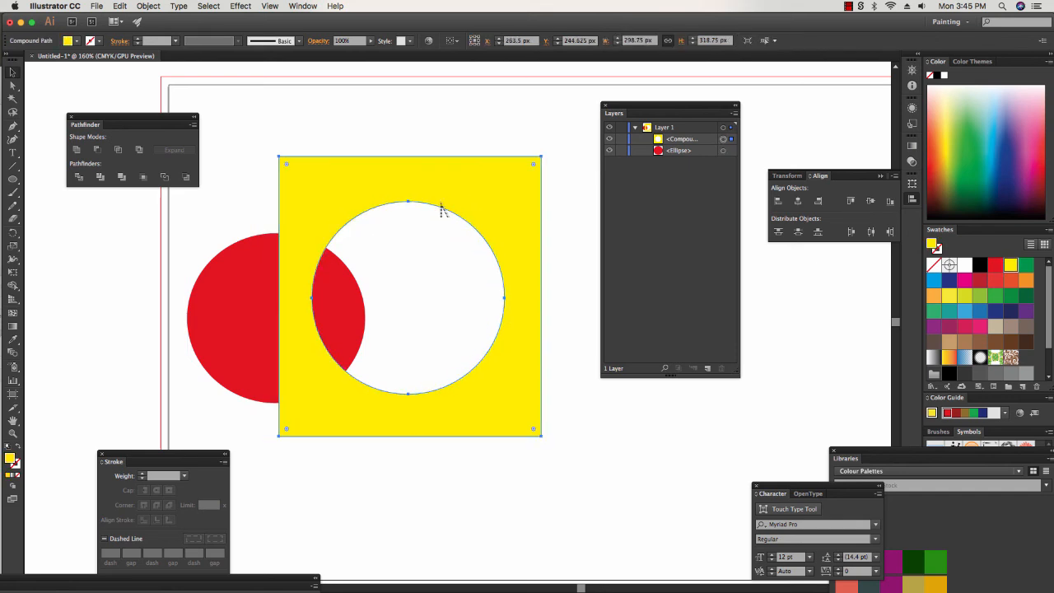
key(super+z)
key(super+z)
key(super+z)
key(super+z)
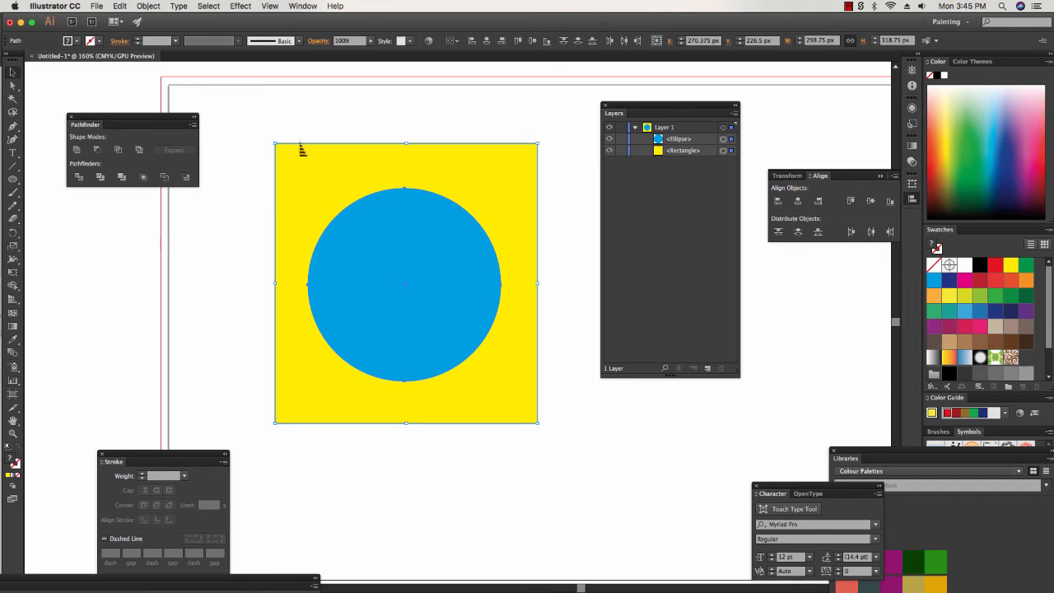
Try Pathfinder Intersect on the centred blue circle and the yellow rectangle, and undo it.
drag(249, 120, 470, 357)
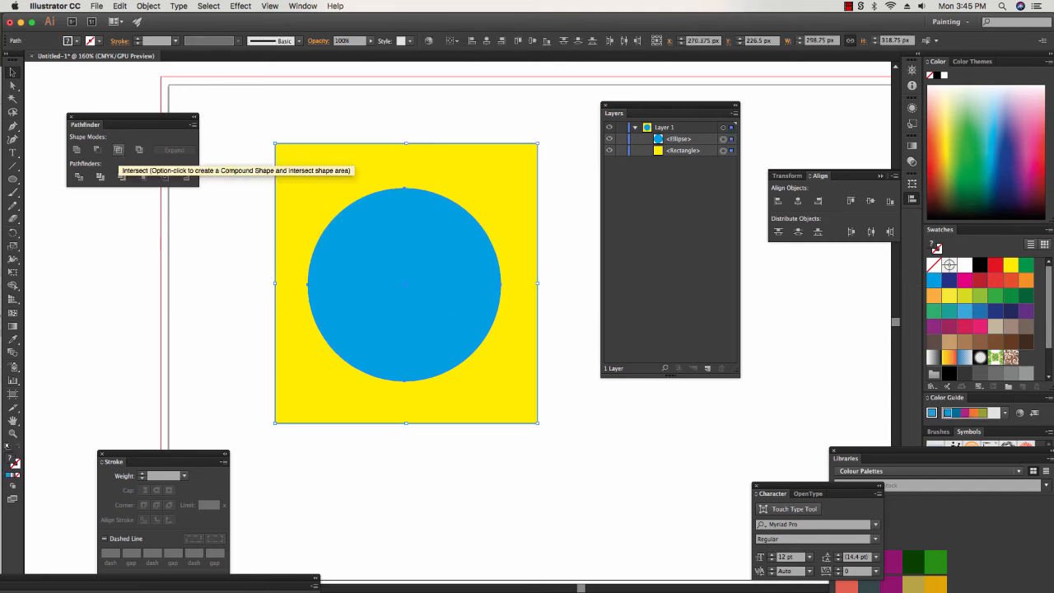
click(118, 150)
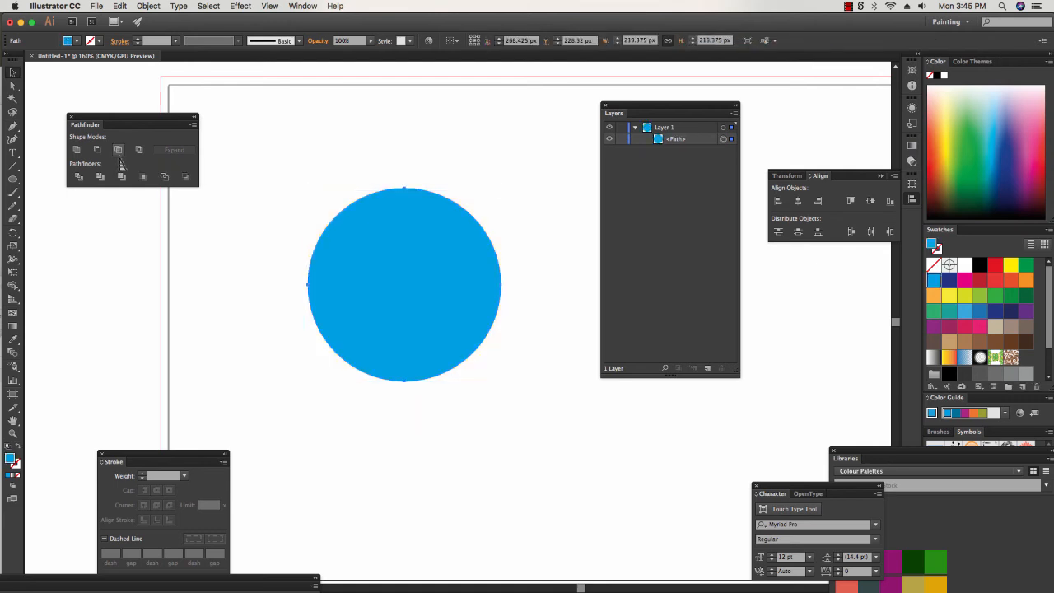
key(super+z)
Move the blue circle left so that it straddles the yellow rectangle's left edge.
click(459, 120)
drag(404, 275, 277, 274)
Try Pathfinder Intersect on the rectangle and the circle straddling its edge, and undo the operation.
drag(252, 125, 409, 375)
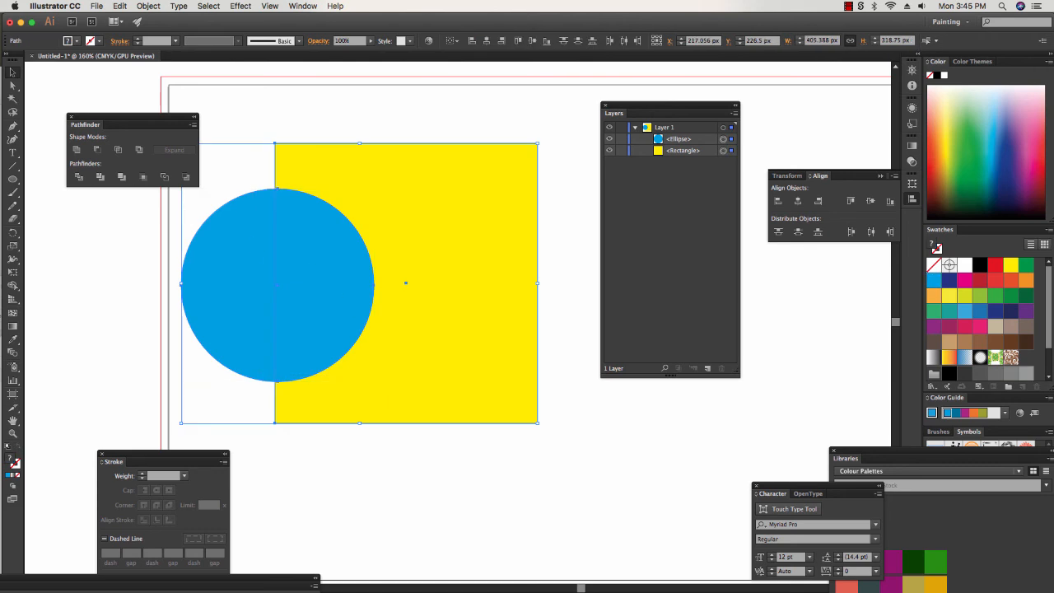
click(118, 150)
key(super+z)
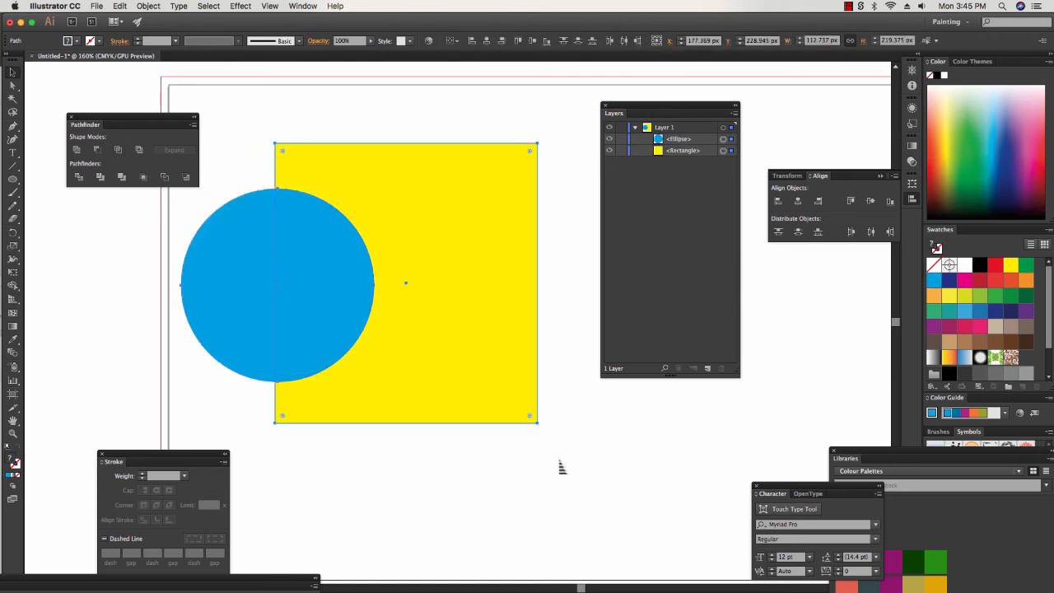
Try Pathfinder Exclude on the circle and rectangle, move the resulting group right and down, and undo both changes.
click(139, 150)
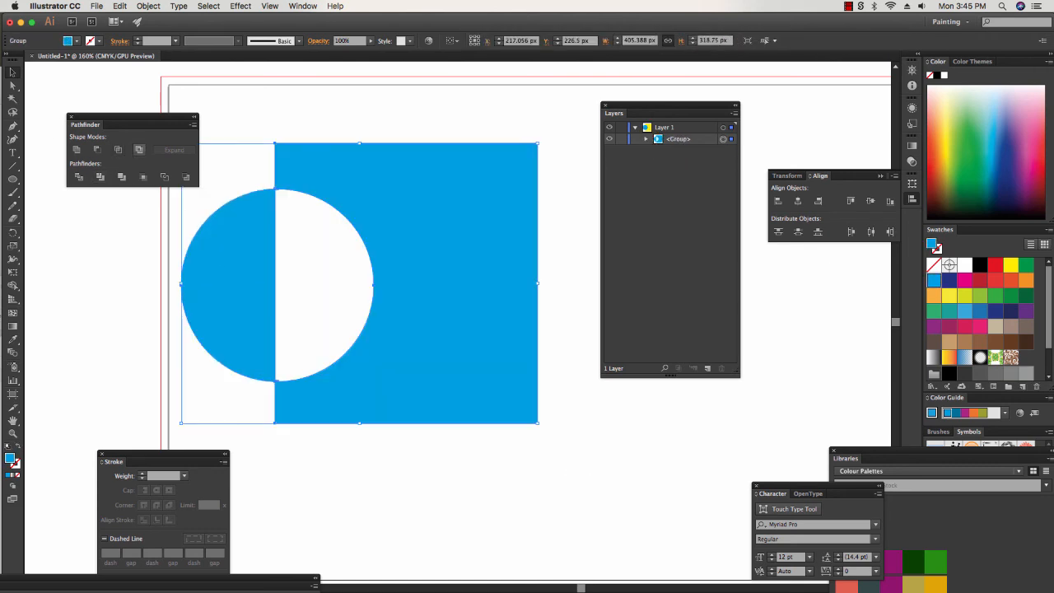
drag(426, 382, 523, 408)
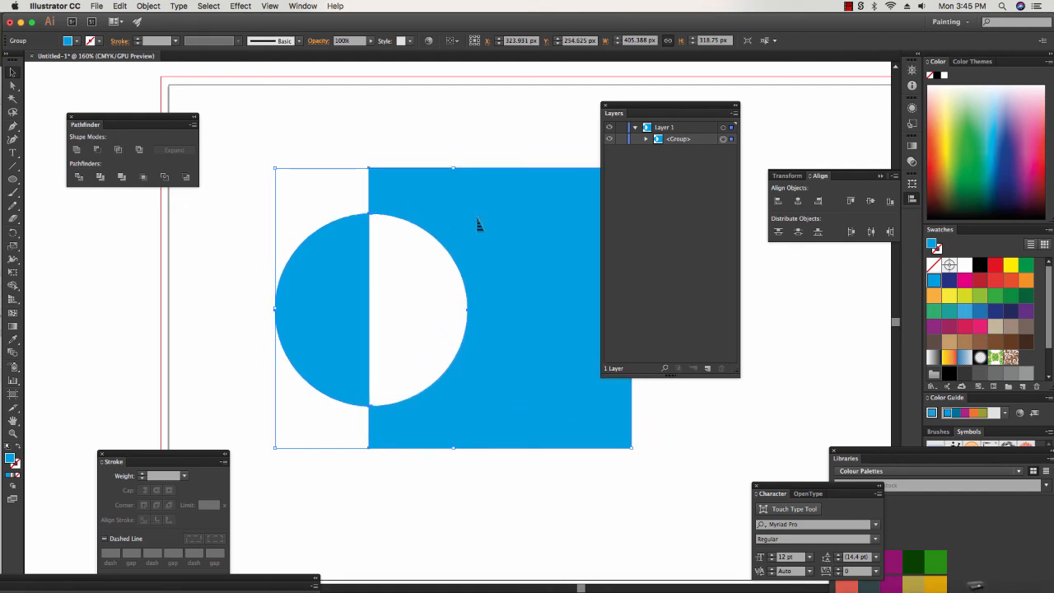
key(super+z)
key(super+z)
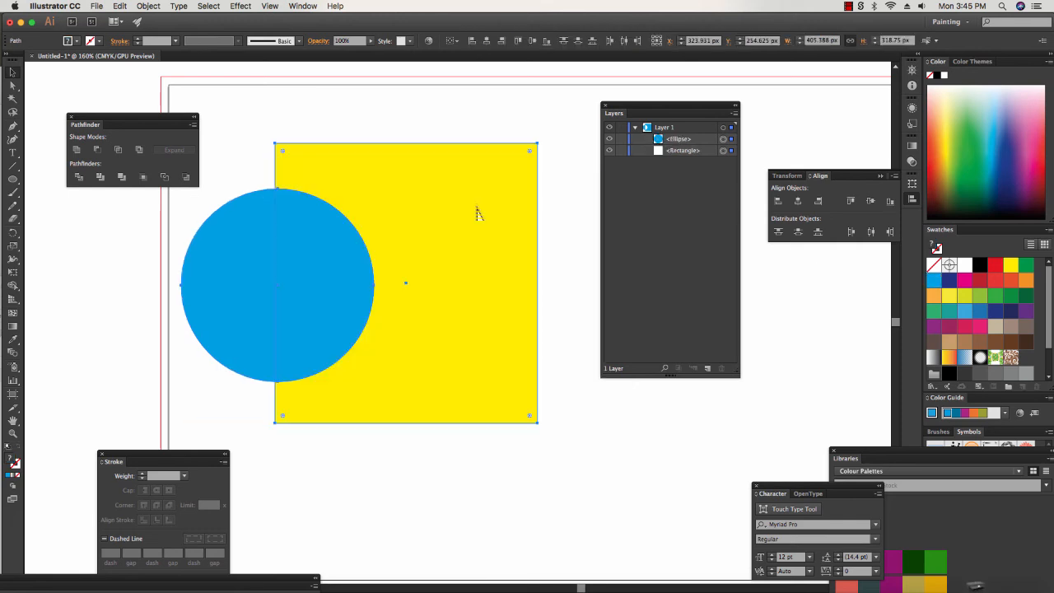
Split the overlapping circle and rectangle with Pathfinder Divide, expand the resulting group's layer entry and clear the selection.
click(584, 185)
drag(239, 123, 377, 416)
click(79, 177)
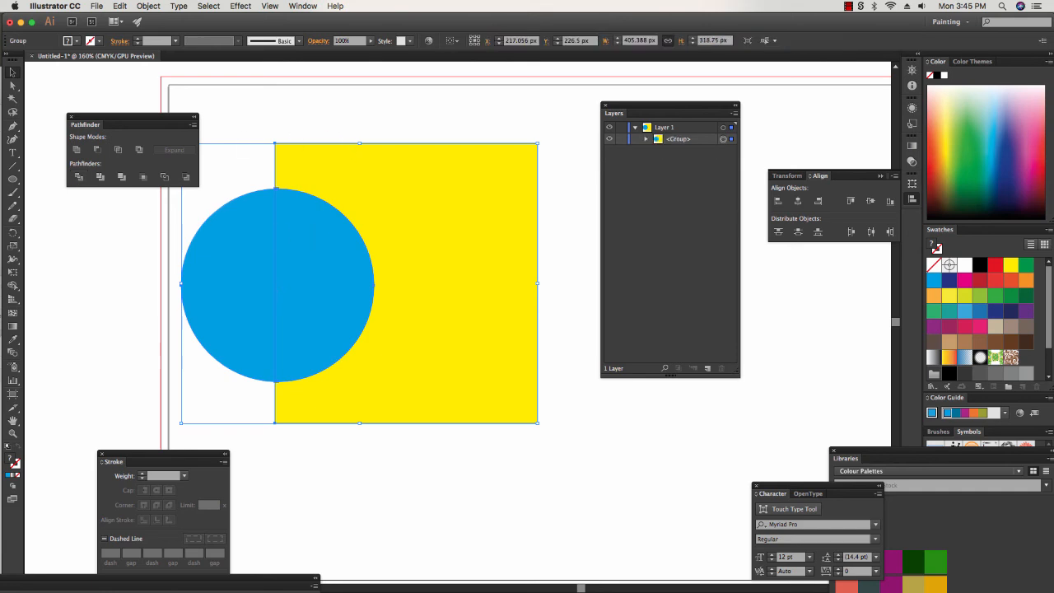
click(645, 139)
click(671, 455)
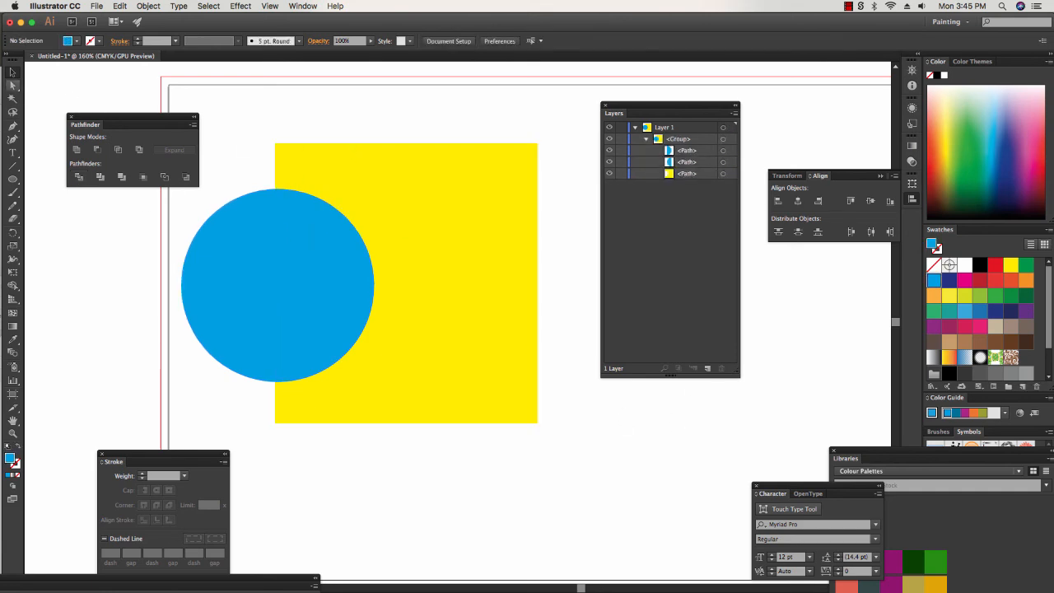
Shift the yellow piece about 11 px right on its own and delete the blue half-circle that overlapped the rectangle.
key(a)
drag(509, 228, 517, 234)
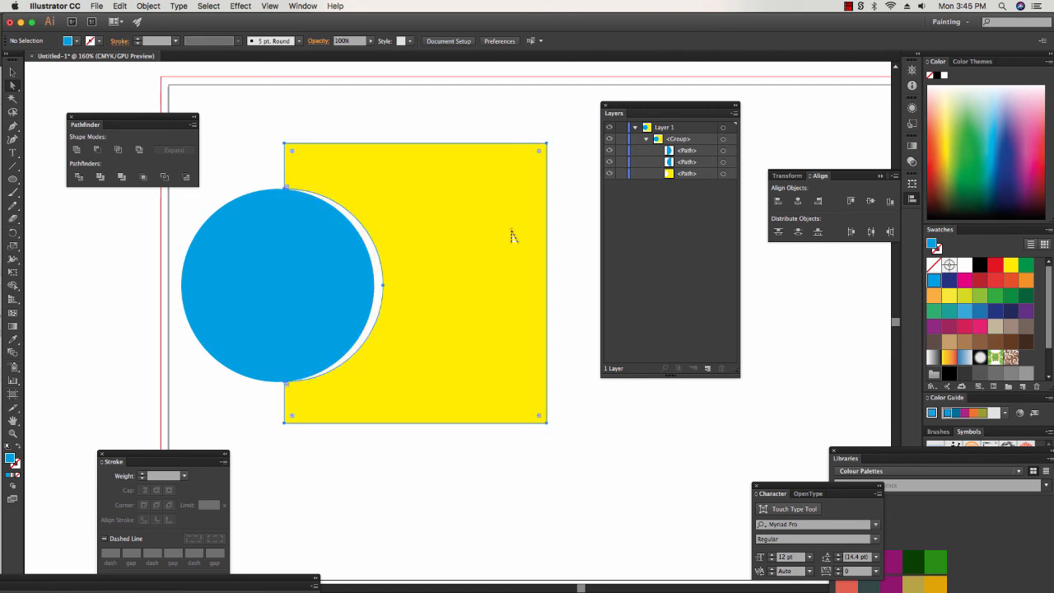
click(349, 278)
key(shift+Right)
drag(339, 309, 650, 515)
key(Delete)
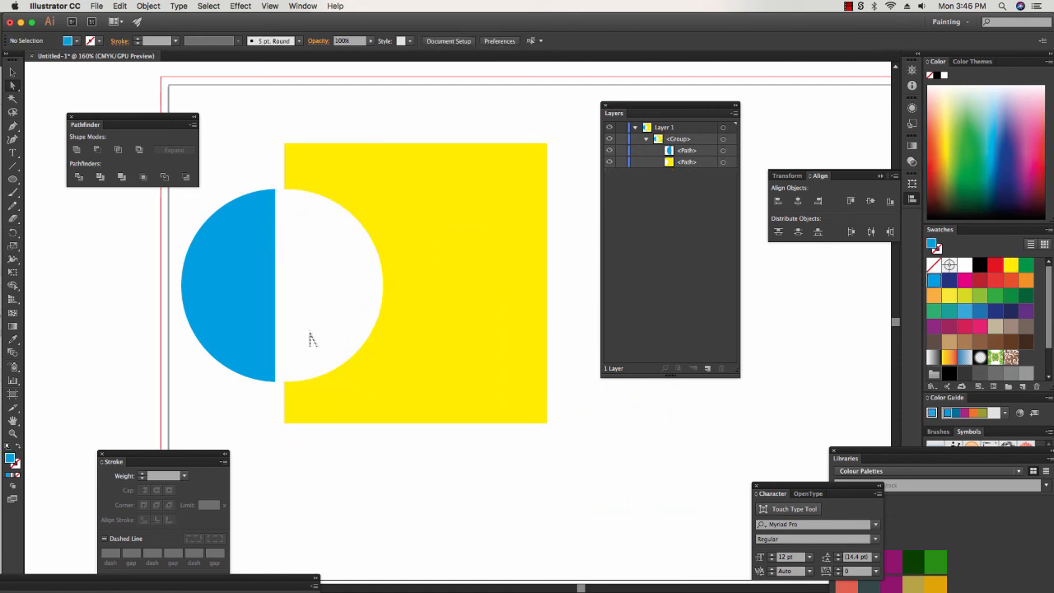
Move the remaining blue half-circle right until its straight edge lines up with the yellow piece's left edge.
drag(255, 286, 254, 285)
click(642, 420)
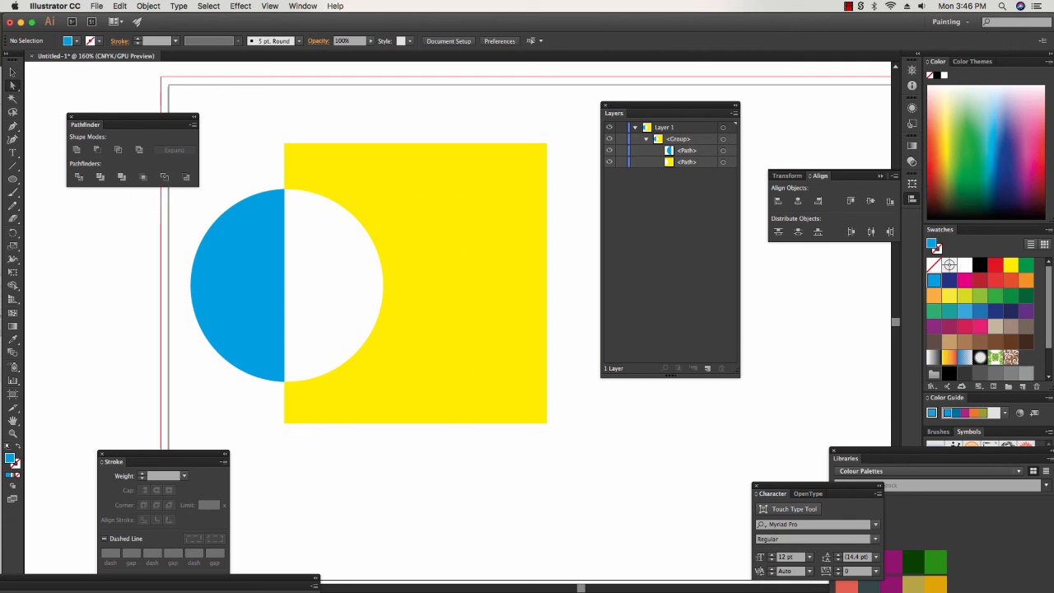
click(13, 153)
key(super+Tab)
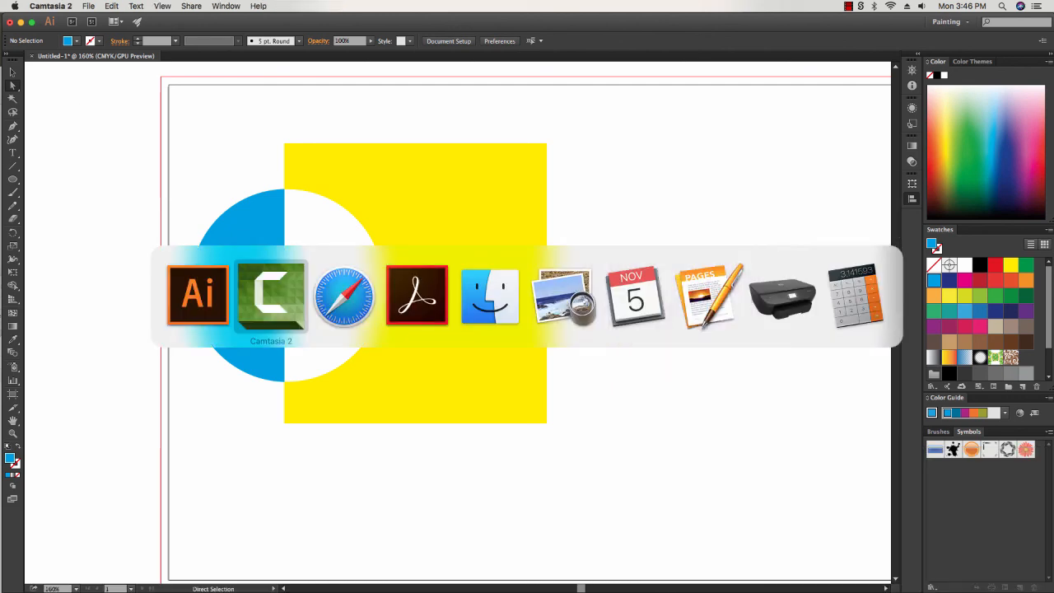
click(88, 6)
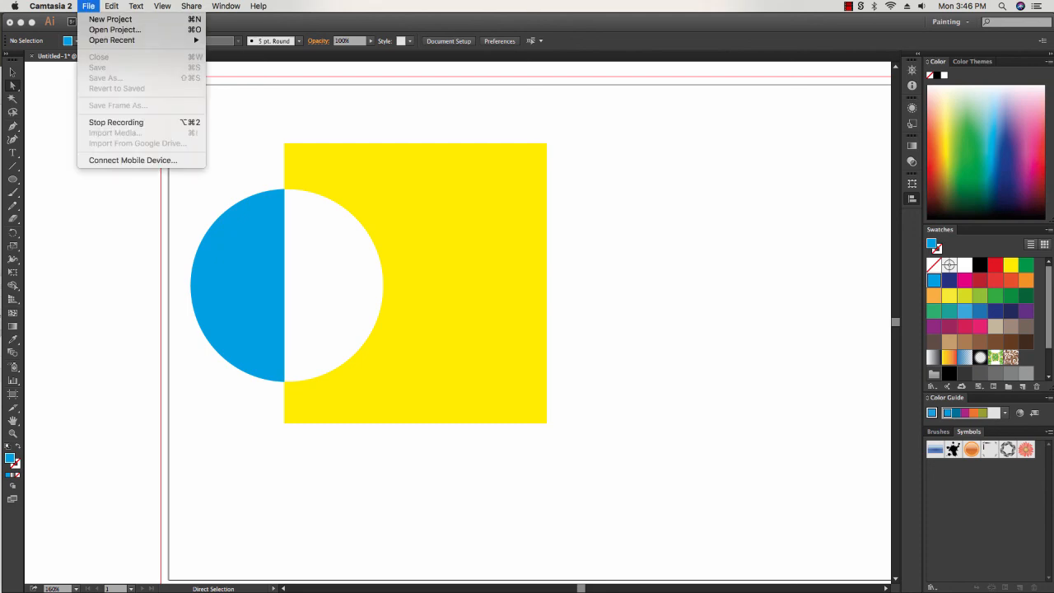